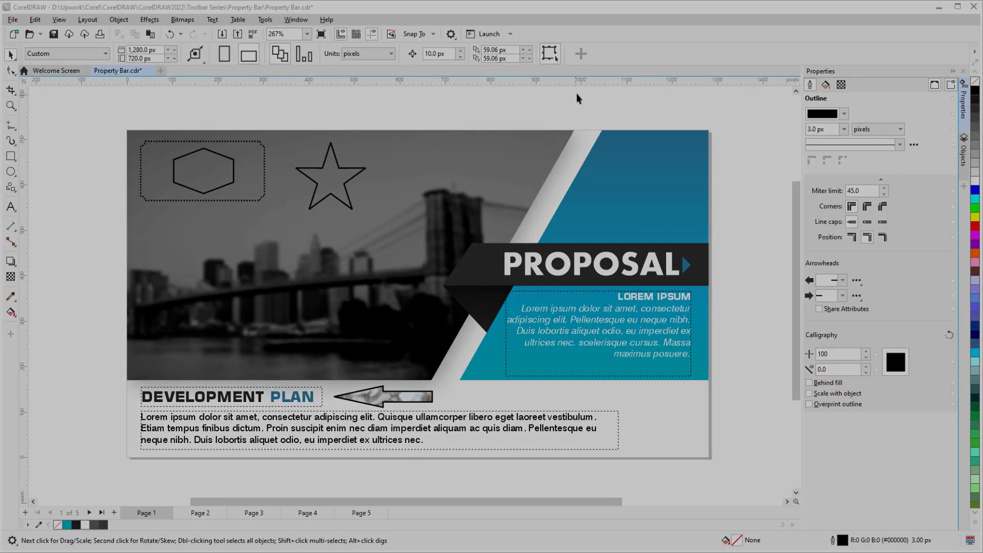
- Hide and then restore the paper type and page size items on the property bar
left_click(581, 53)
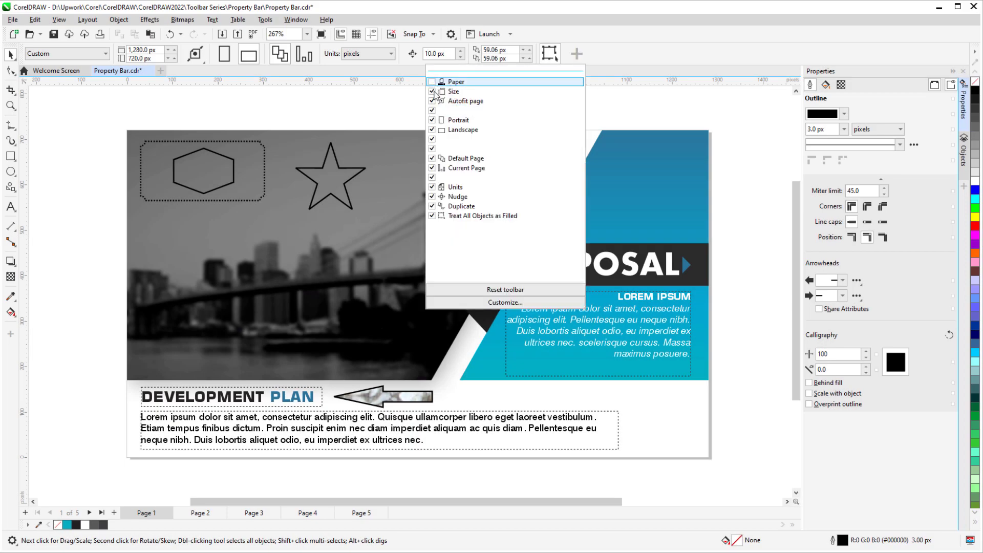
left_click(433, 82)
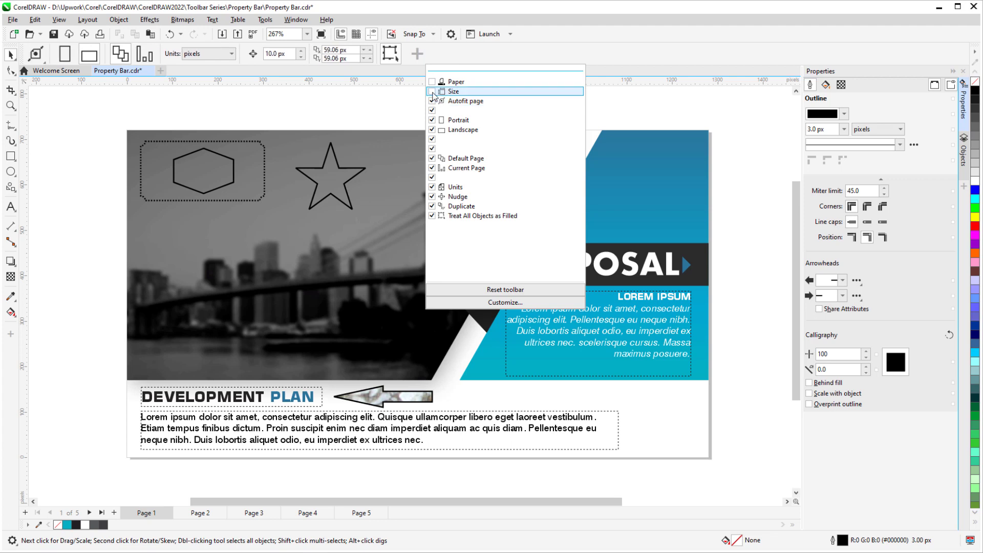
left_click(432, 91)
left_click(432, 81)
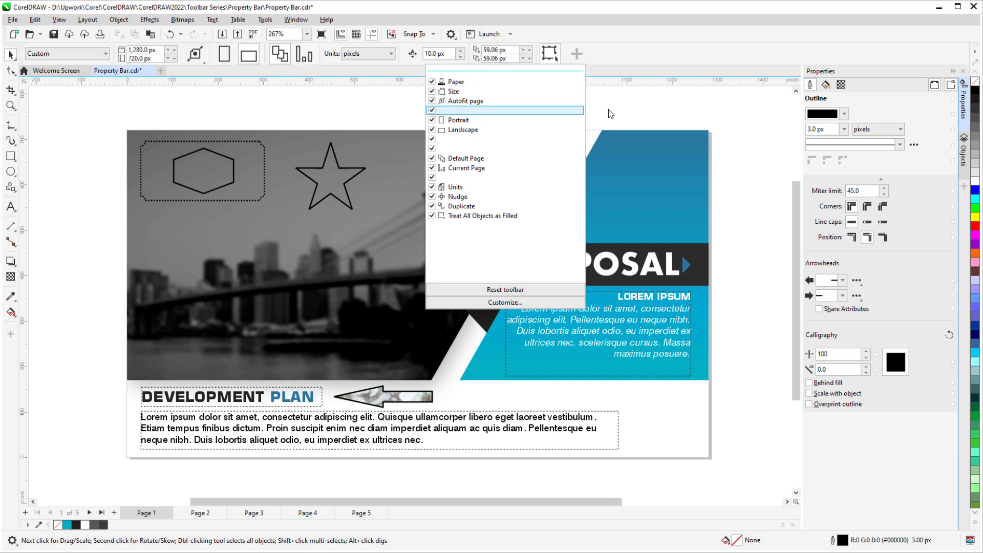
- Add the File commands Acquire, Border and Grommet, and Check in document to the property bar
left_click(539, 303)
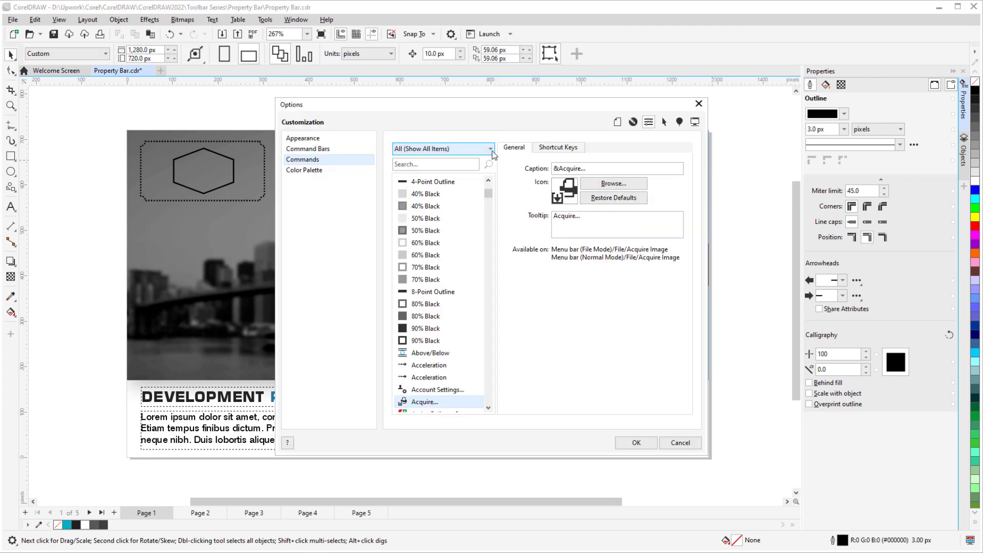
left_click(490, 148)
left_click(433, 215)
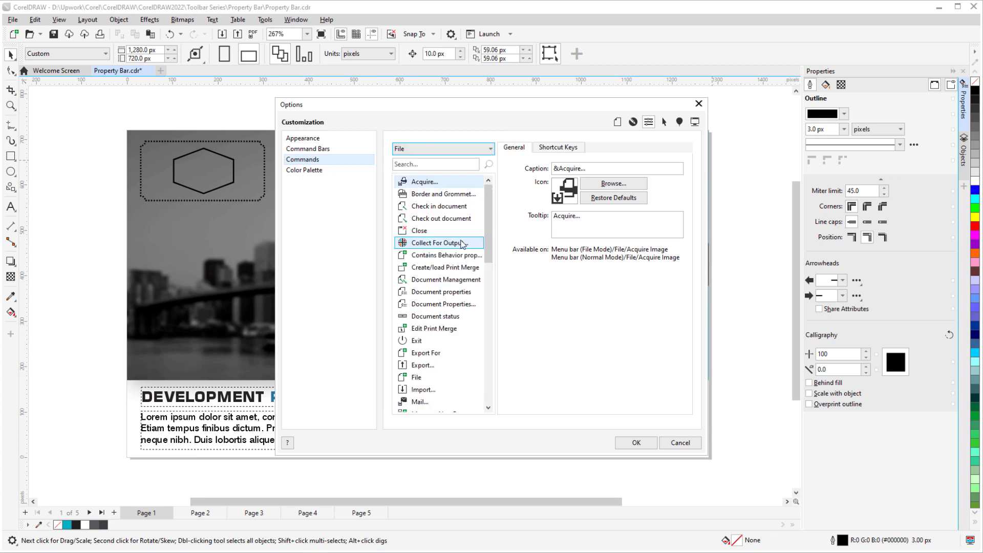
left_click_drag(435, 181, 604, 50)
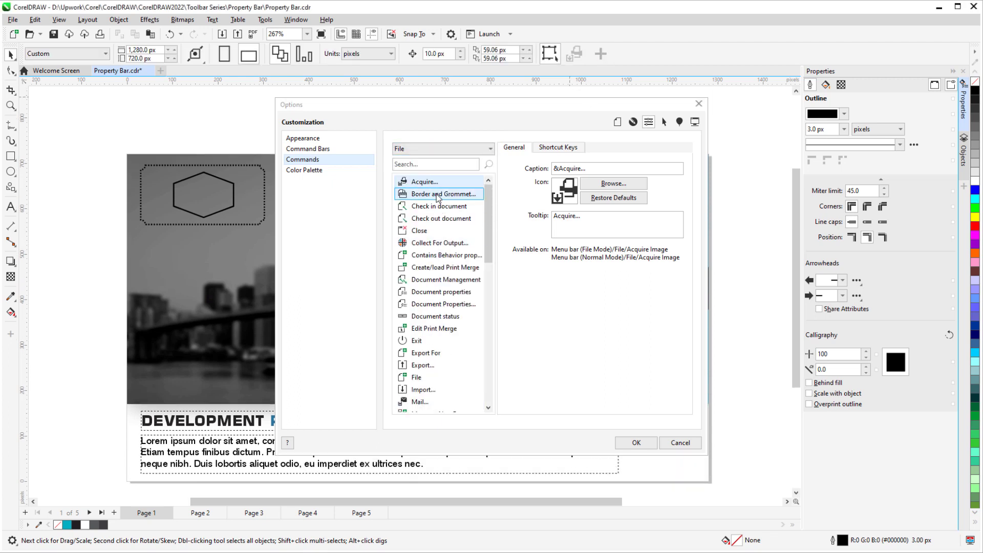
left_click_drag(437, 197, 596, 51)
left_click_drag(439, 206, 732, 119)
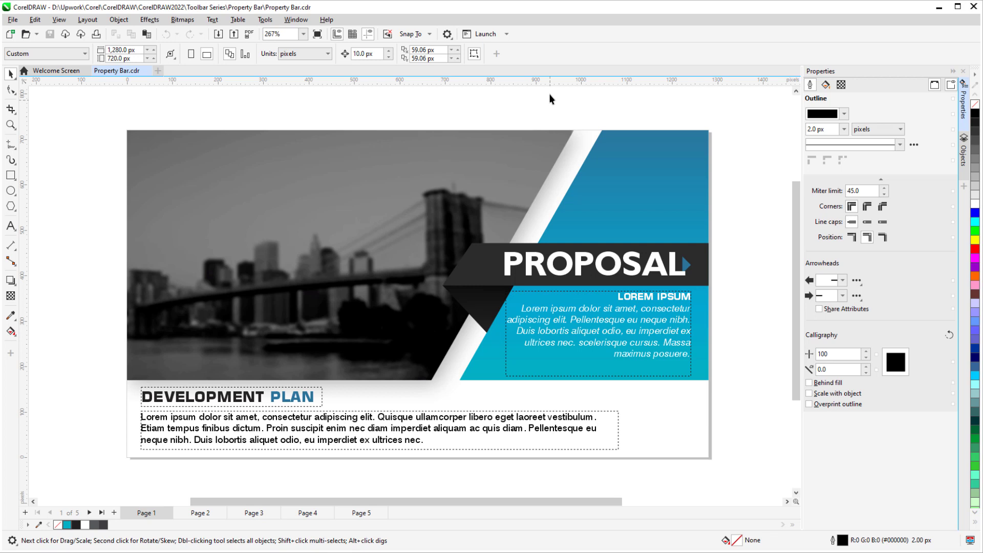
right_click(547, 53)
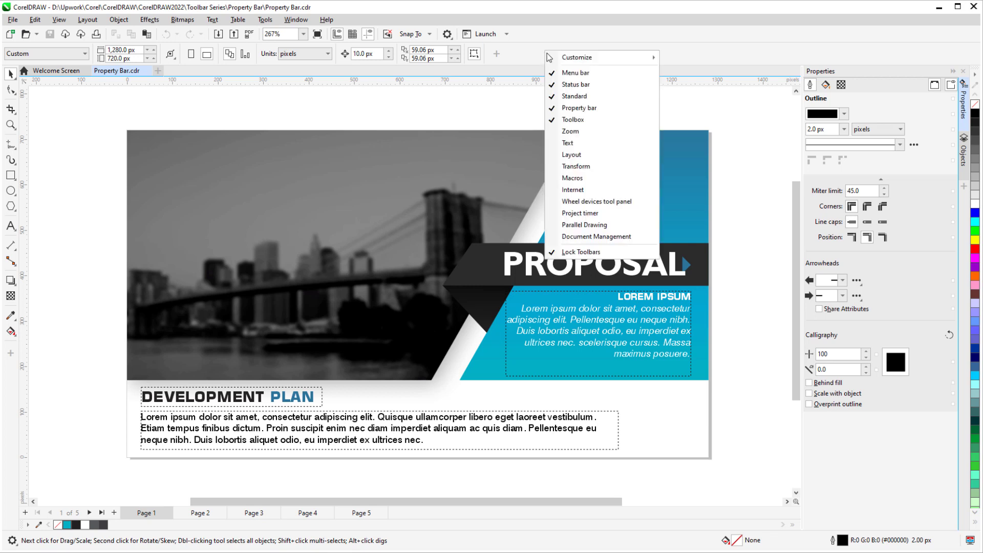
left_click(522, 109)
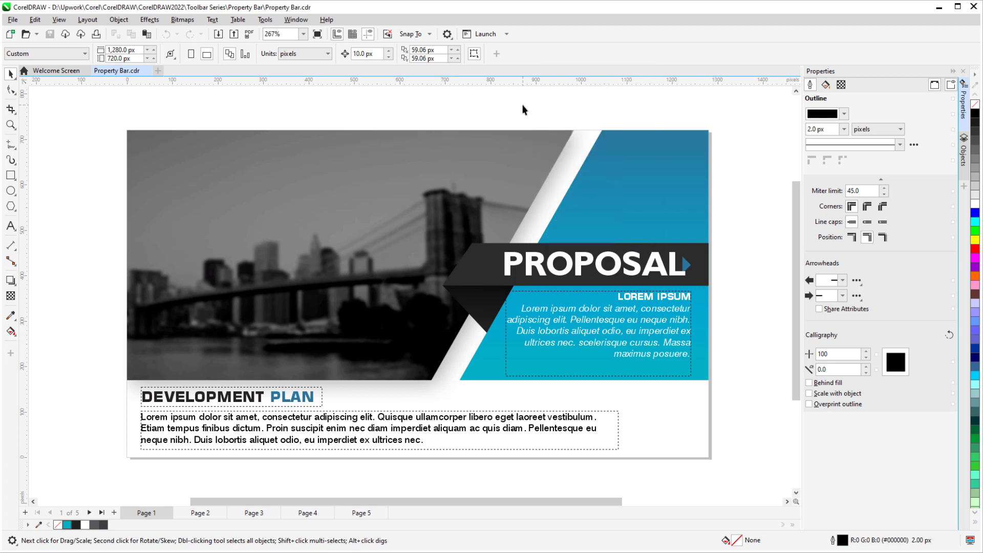
left_click(296, 19)
mouse_move(350, 177)
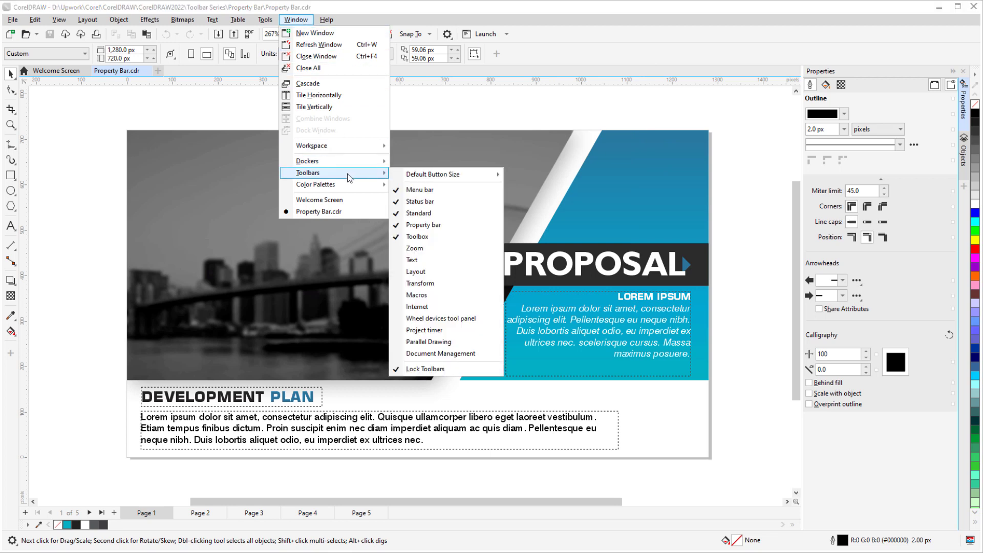
left_click(419, 117)
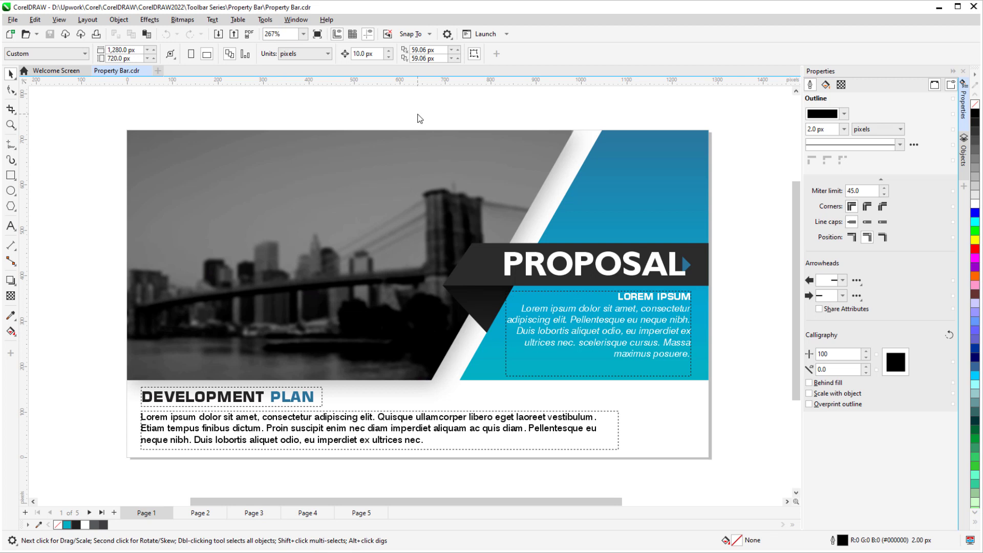
- Unlock the toolbars and float the property bar off its dock
right_click(520, 54)
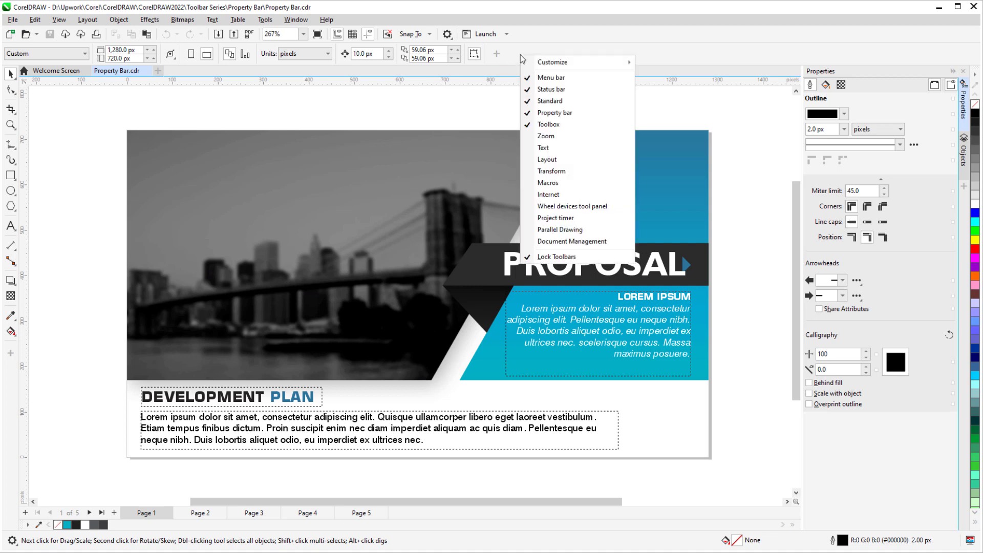
left_click(583, 258)
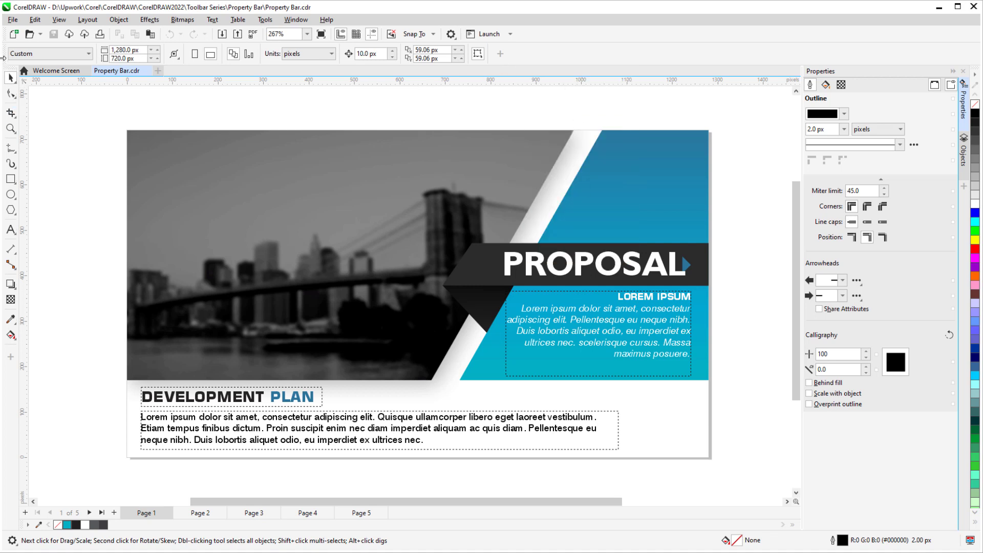
mouse_move(6, 53)
left_mouse_down()
mouse_move(56, 118)
mouse_move(40, 132)
mouse_move(2, 135)
mouse_move(707, 108)
mouse_move(383, 90)
left_mouse_up()
- Dock the property bar back under the standard toolbar and lock the toolbars again
left_click_drag(453, 93, 438, 54)
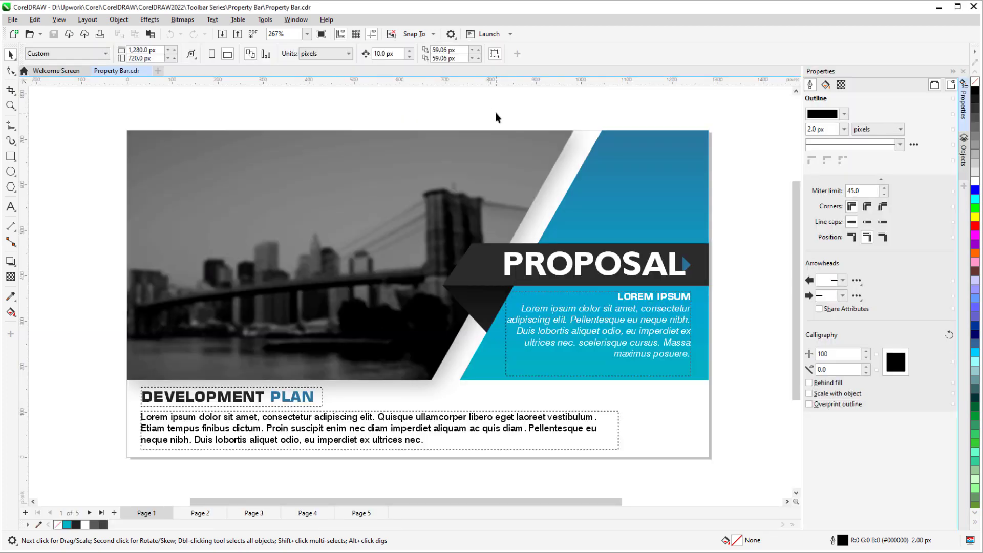
right_click(528, 56)
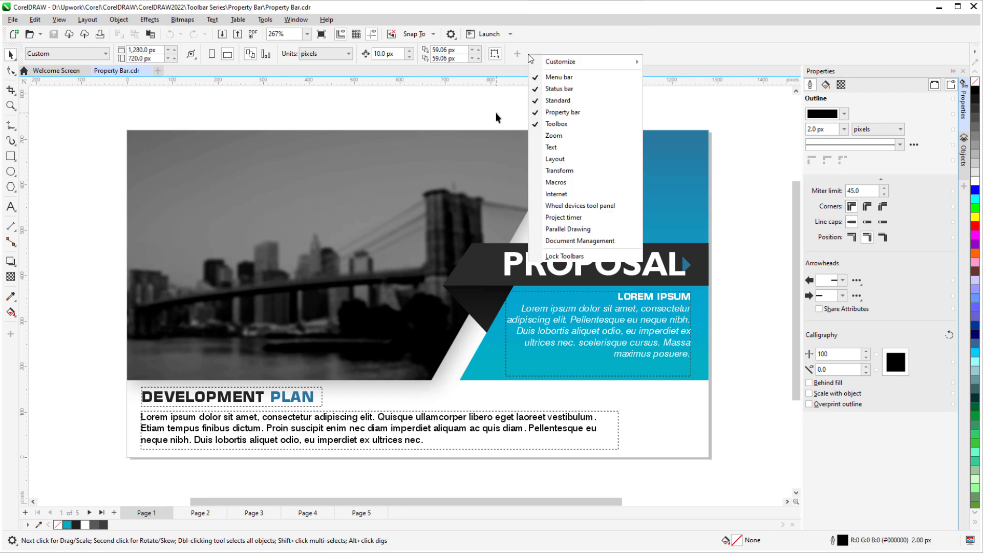
left_click(596, 256)
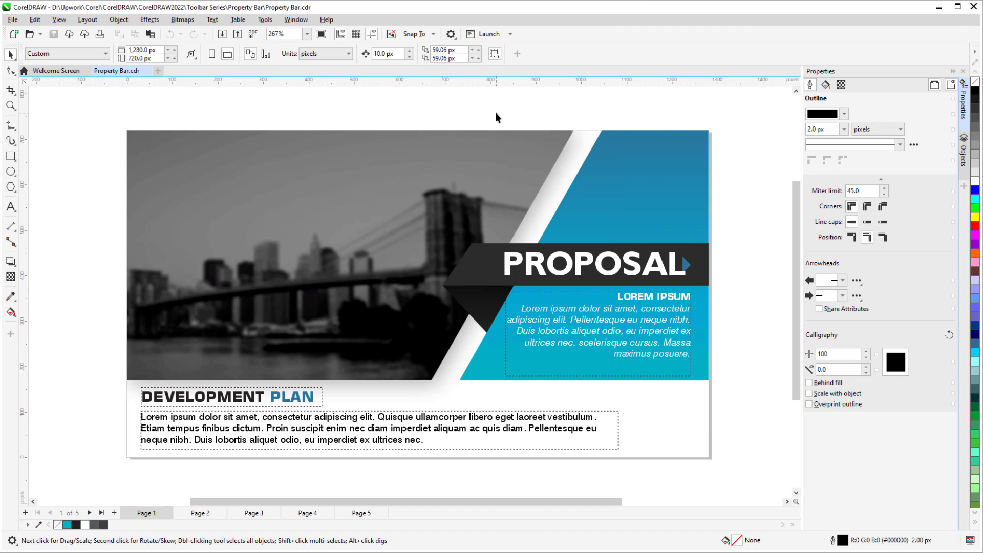
- Set the property bar toolbar to Large Button Size from the toolbar's Customize menu
right_click(539, 57)
mouse_move(614, 68)
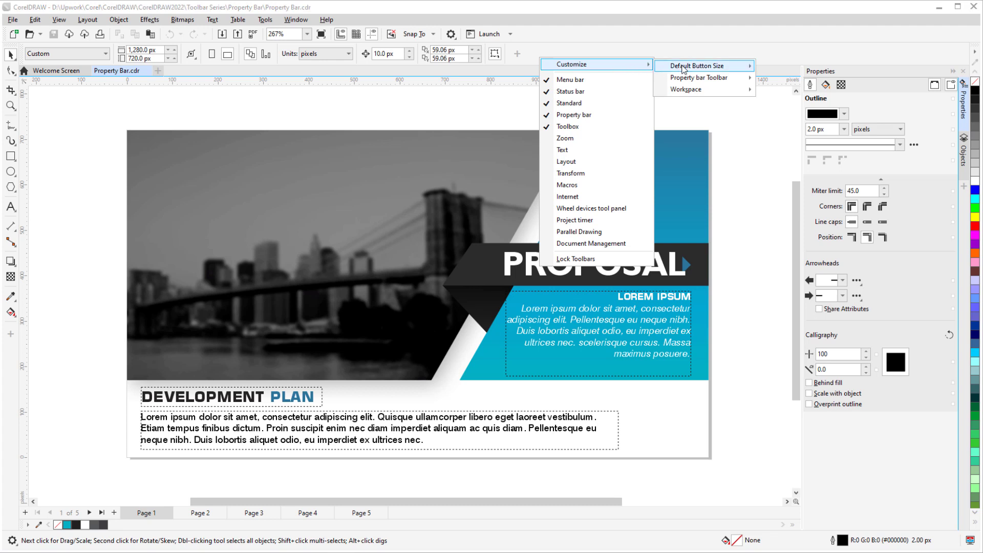
mouse_move(682, 69)
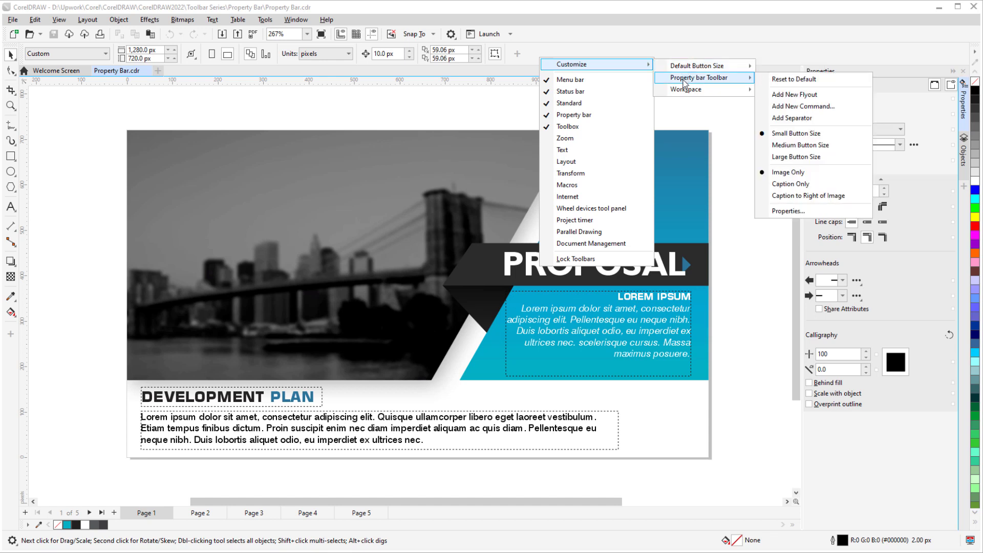
left_click(825, 157)
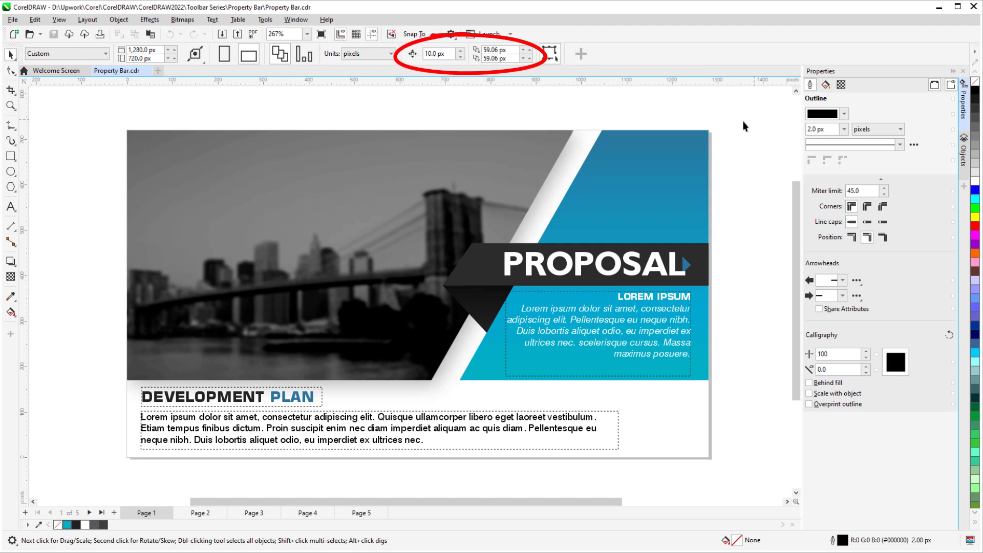
- Select the blue fountain-filled diagonal curve behind PROPOSAL with the Pick tool
left_click(617, 157)
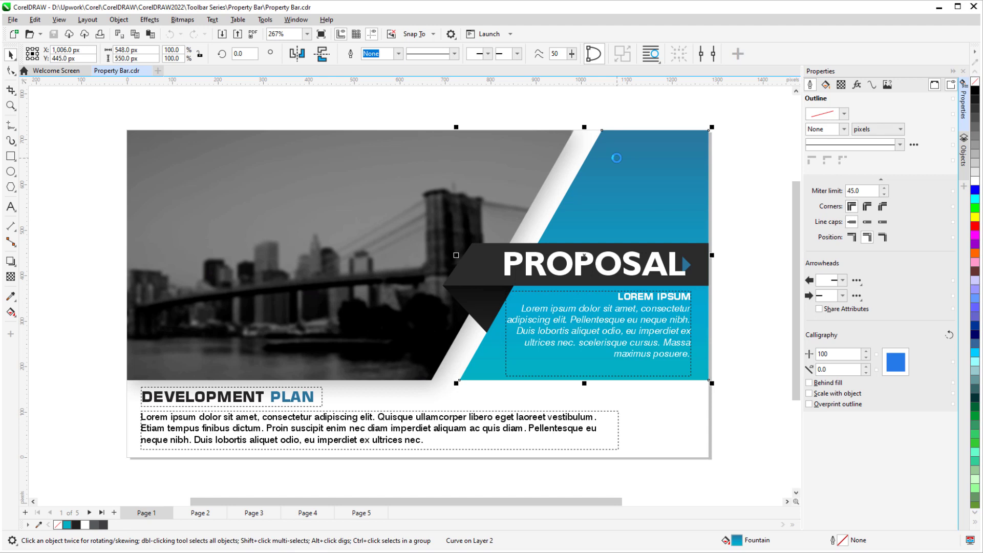
left_click_drag(712, 126, 757, 101)
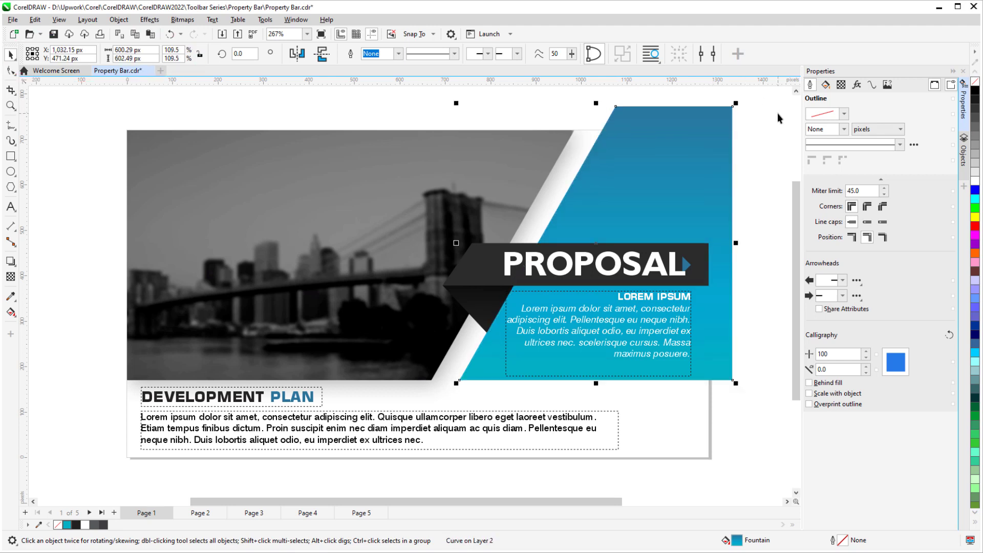
key("ctrl+z")
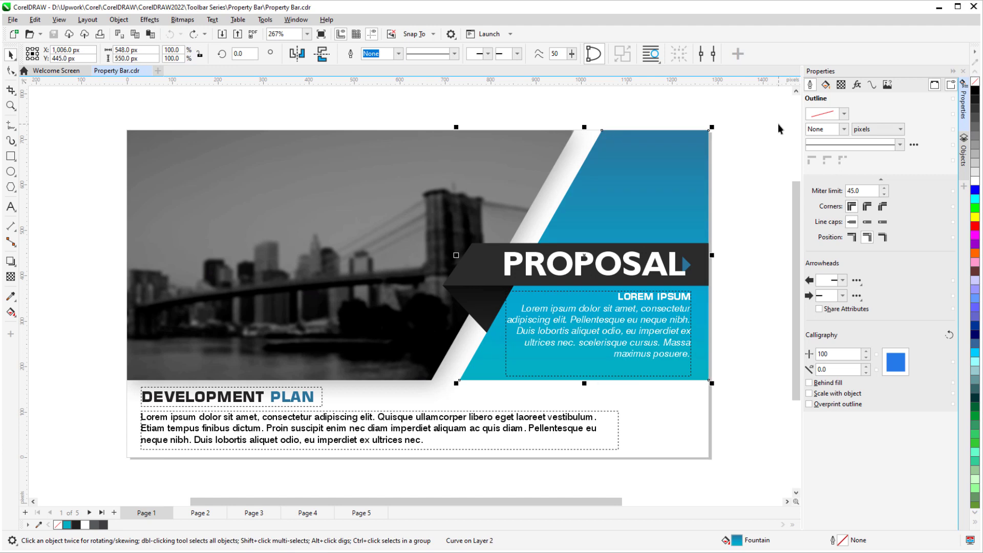
left_click(244, 53)
type("22")
key("Return")
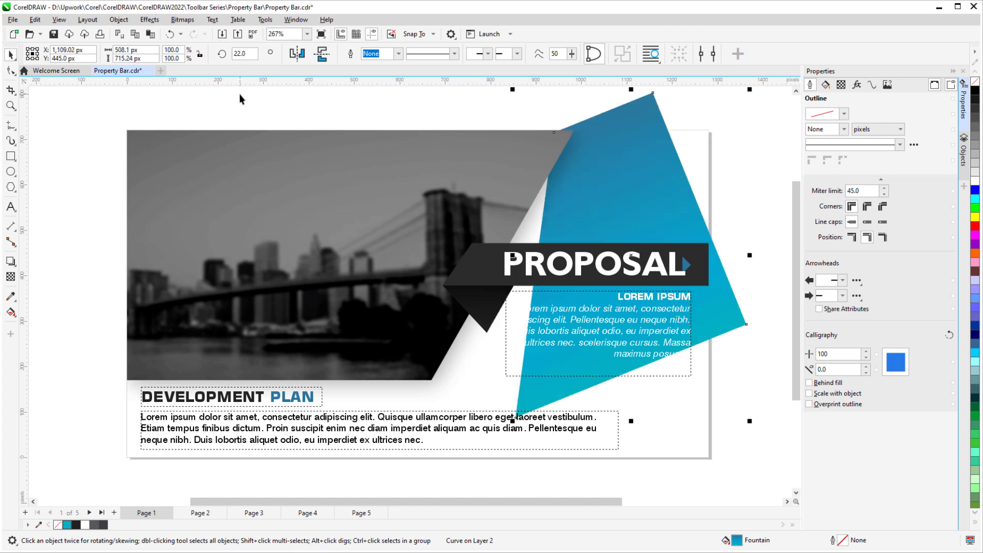
key("ctrl+z")
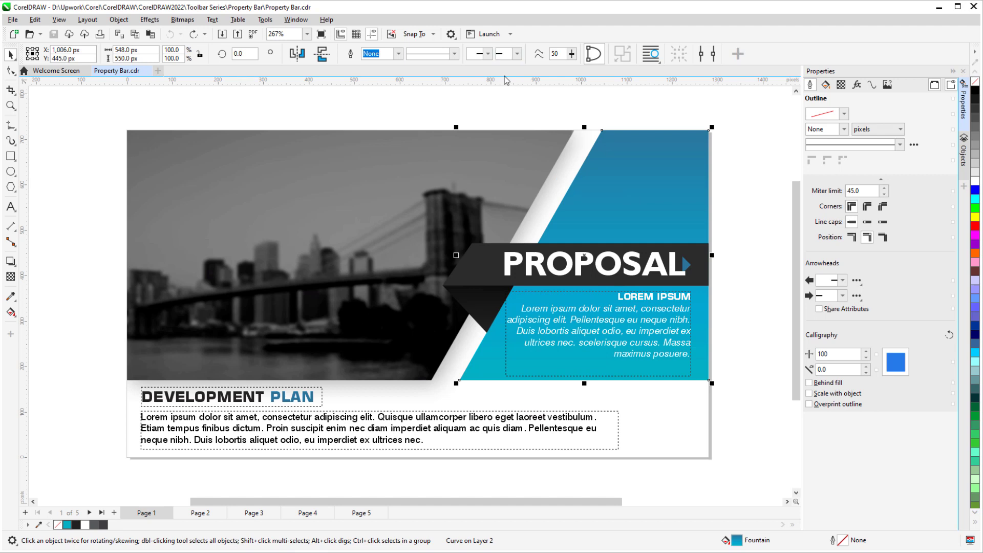
- Change the PROPOSAL heading font from Humanst521 BT to Aharoni, then clear the selection
left_click(634, 275)
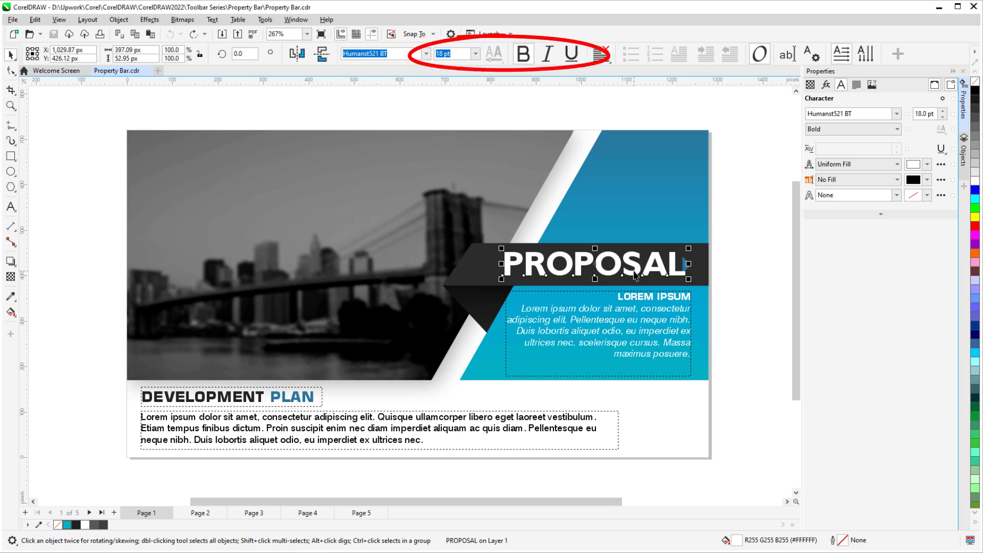
left_click(426, 54)
left_click(418, 170)
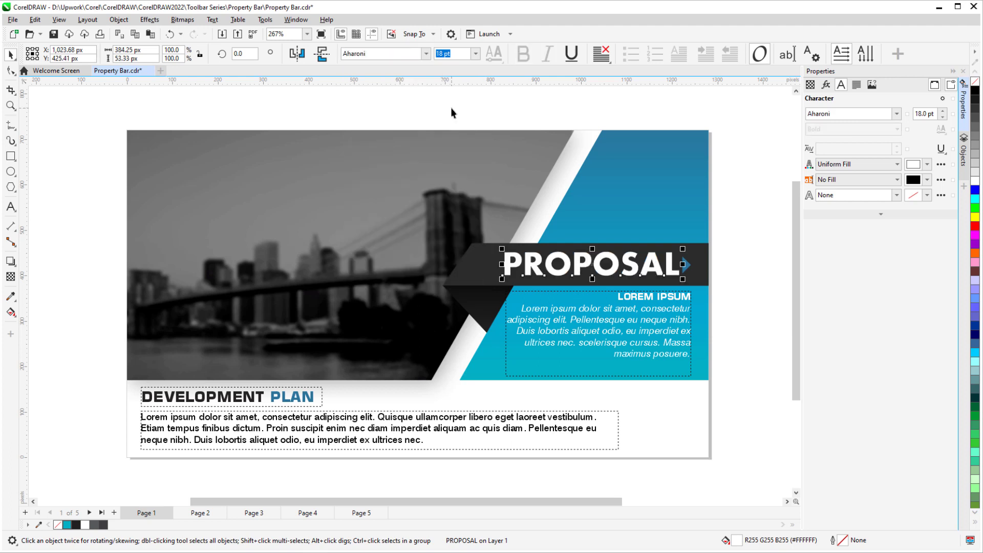
left_click(399, 143)
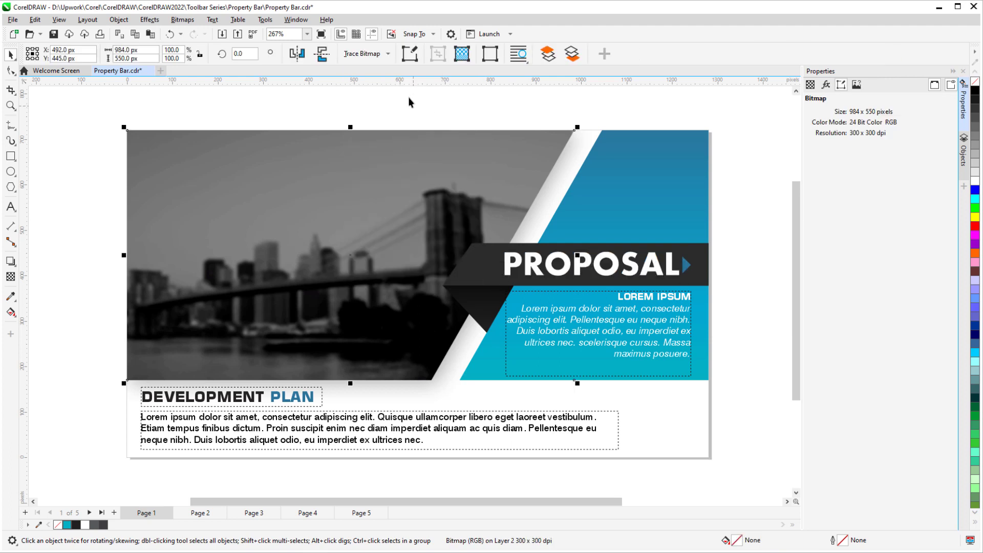
left_click(224, 111)
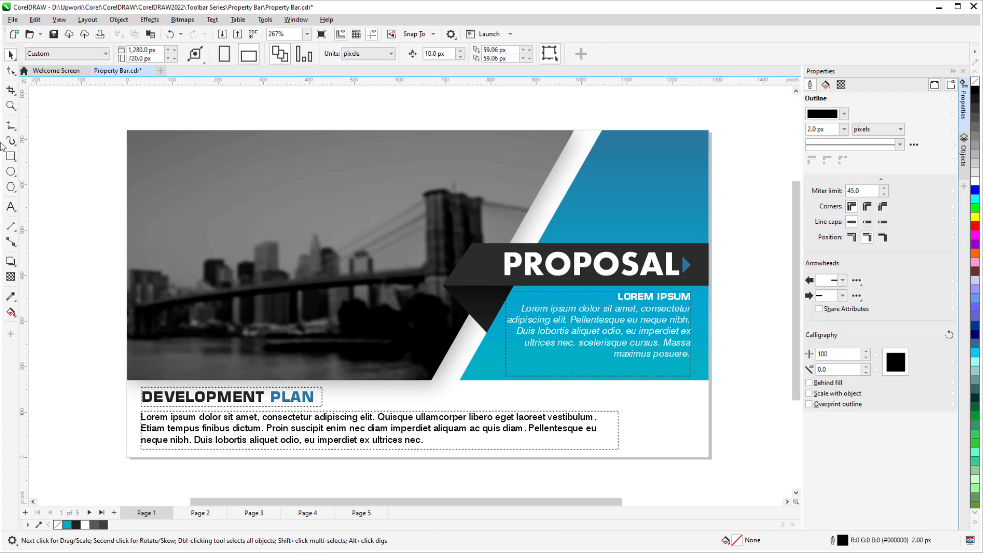
- Give the Rectangle tool an 8.0 px corner radius and choose a thicker default outline width
left_click(11, 156)
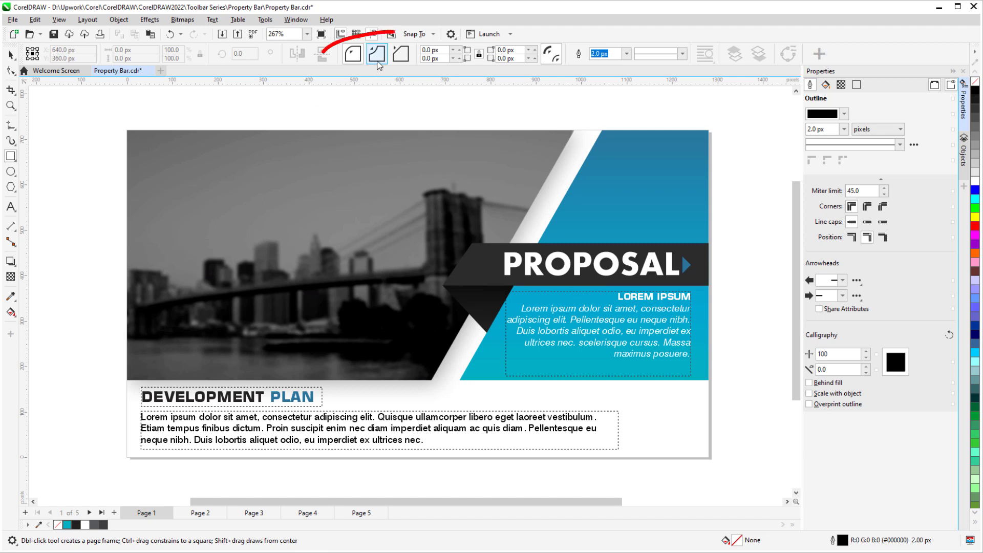
left_click(435, 49)
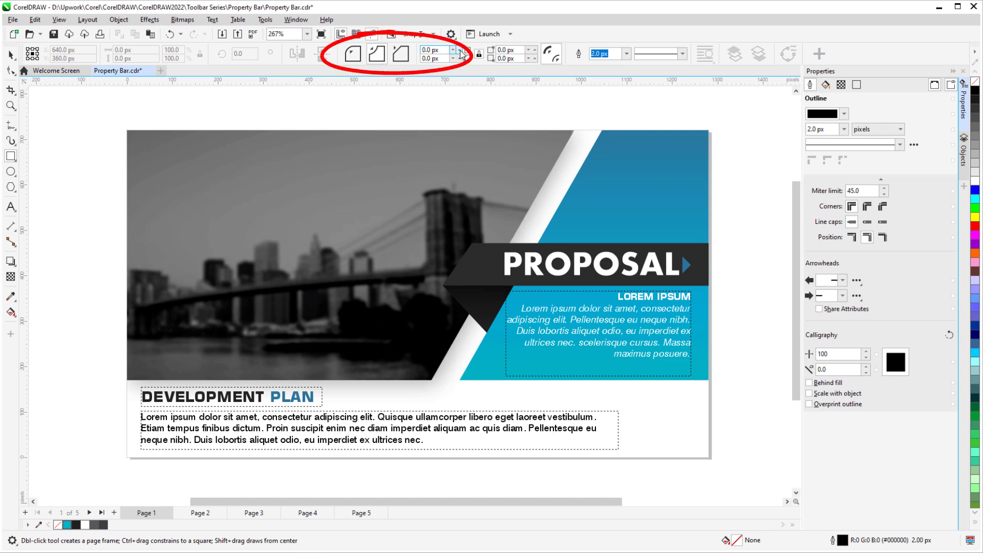
type("8")
key("Return")
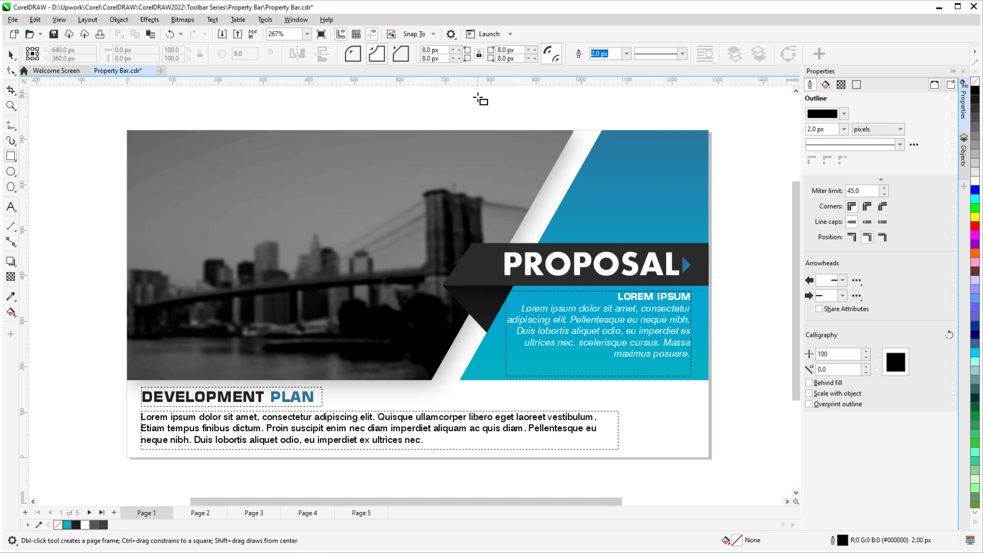
left_click(627, 54)
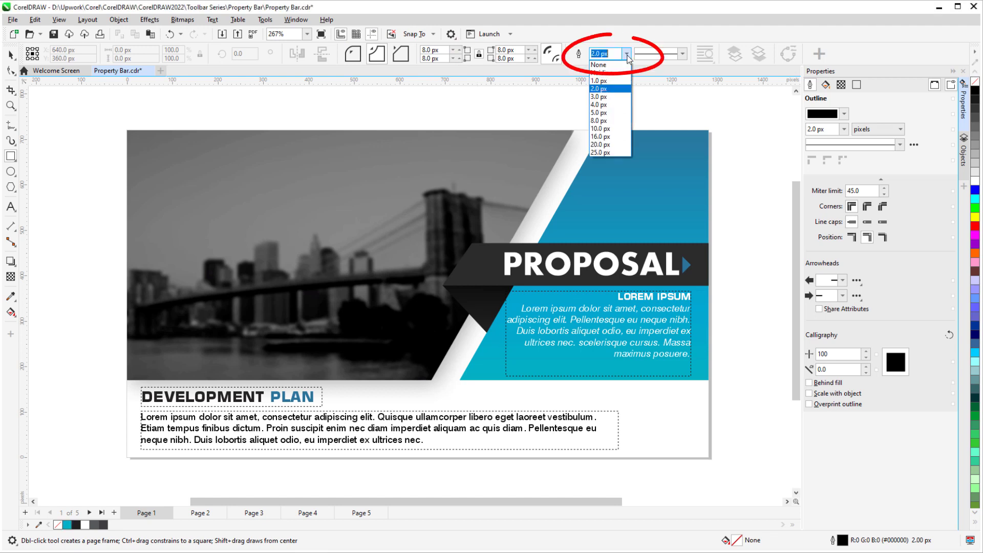
left_click(607, 103)
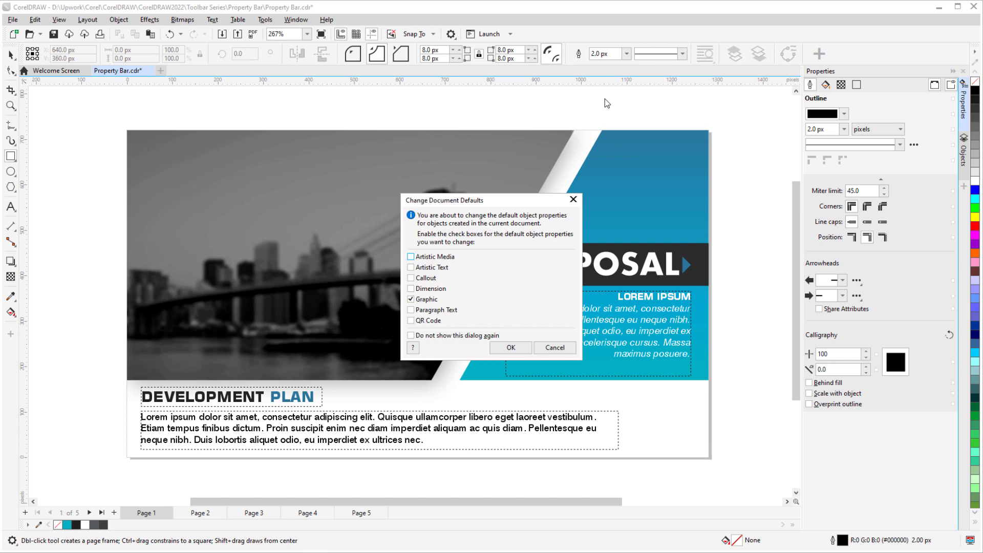
- Accept the graphic default, then draw a rectangle at the photo's top-left, scaled 125% with a dotted outline
left_click(523, 349)
mouse_move(153, 148)
left_mouse_down()
mouse_move(231, 193)
mouse_move(253, 193)
left_mouse_up()
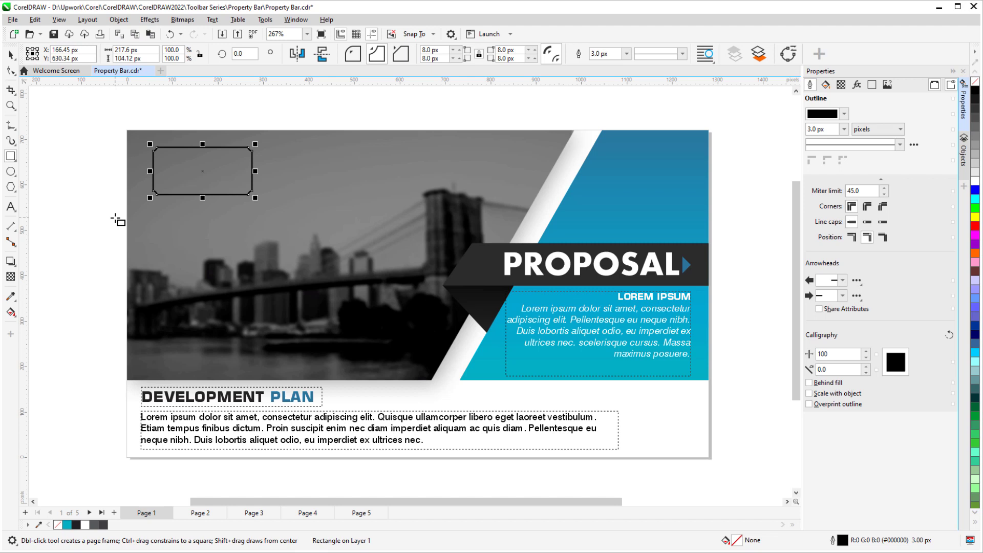
double_click(171, 50)
type("125")
key("Tab")
key("Return")
left_click(682, 53)
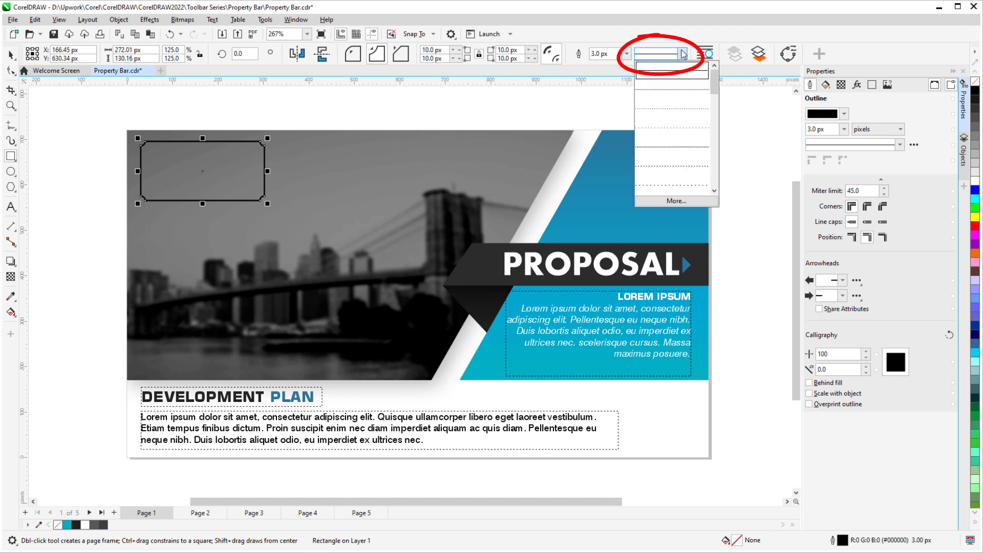
left_click(684, 97)
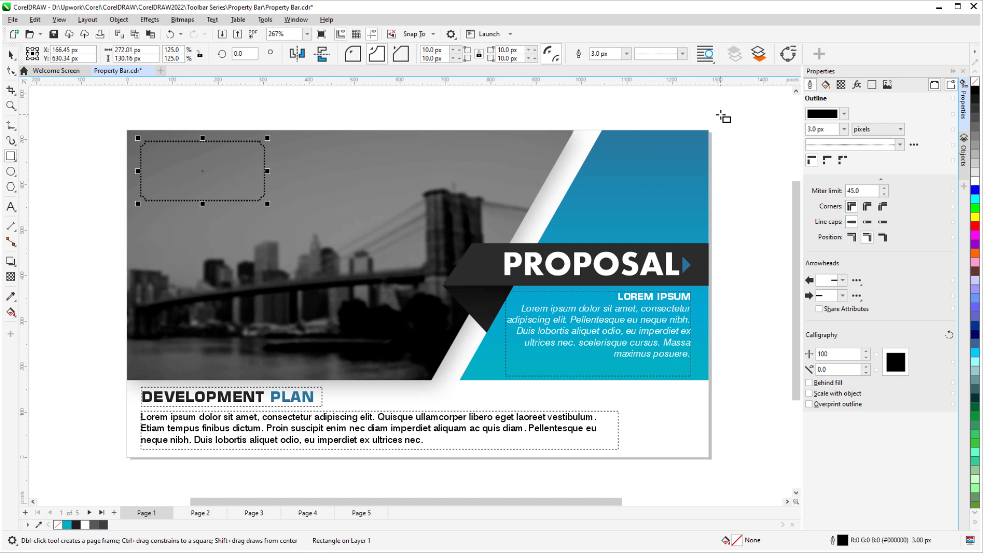
- Draw a six-sided hexagon inside the dotted rectangle
left_click(14, 190)
left_click(49, 191)
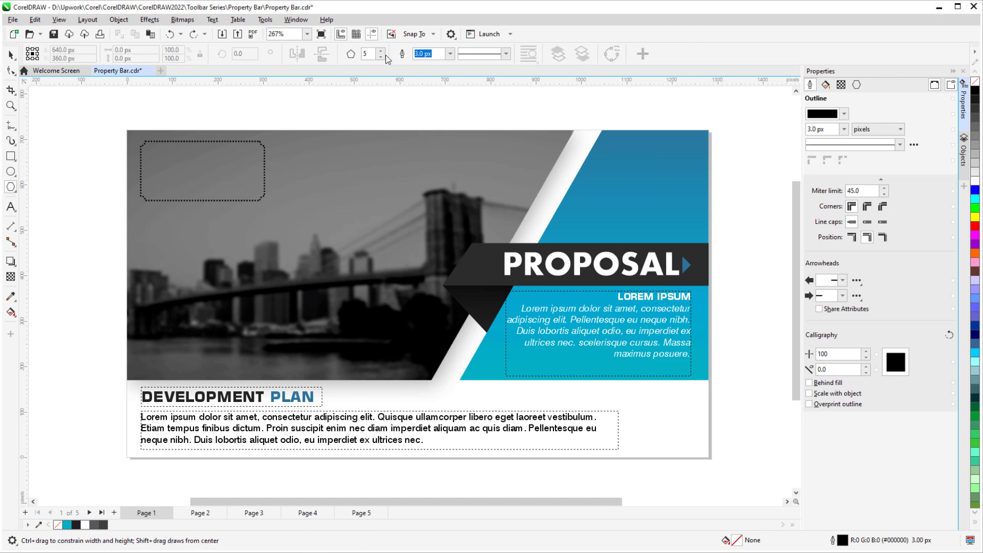
left_click(381, 50)
mouse_move(169, 149)
left_mouse_down()
mouse_move(231, 176)
mouse_move(239, 194)
left_mouse_up()
- Draw a seven-point star beside the hexagon
left_click(14, 190)
left_click(46, 205)
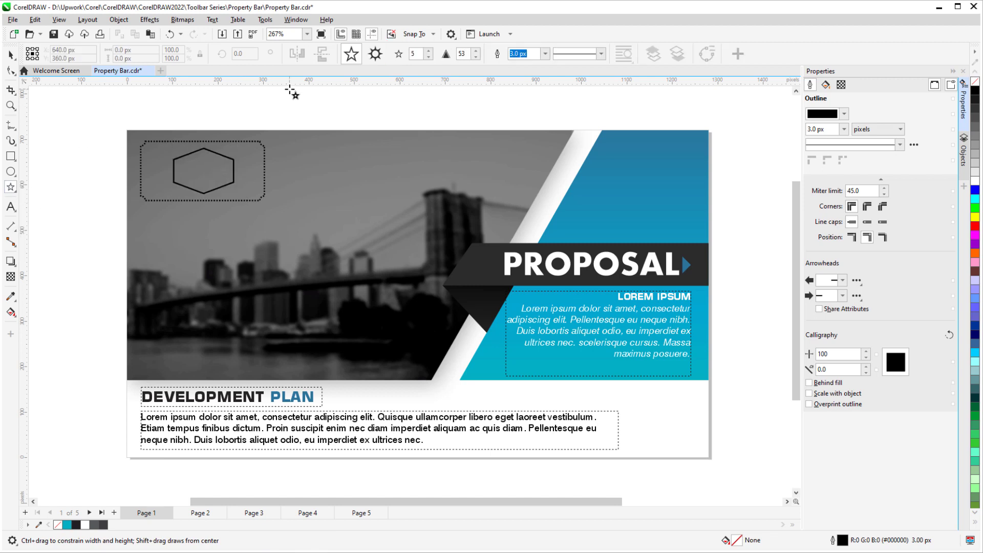
left_click(429, 51)
left_click(429, 50)
left_click_drag(295, 143, 366, 212)
- Draw a left-pointing Common Shapes arrow to the right of DEVELOPMENT PLAN
left_click(15, 192)
left_click(82, 226)
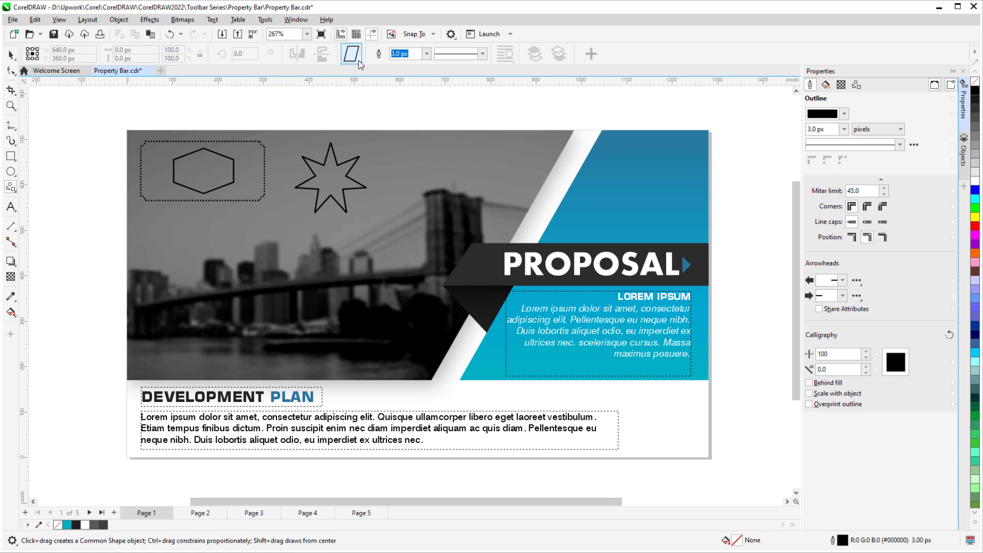
left_click(360, 64)
left_click(368, 147)
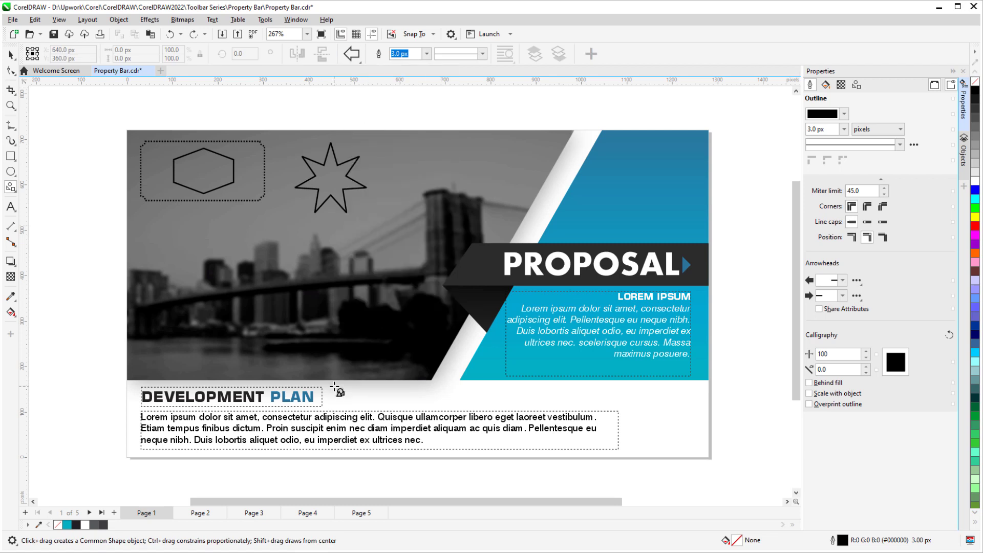
left_click_drag(334, 386, 433, 403)
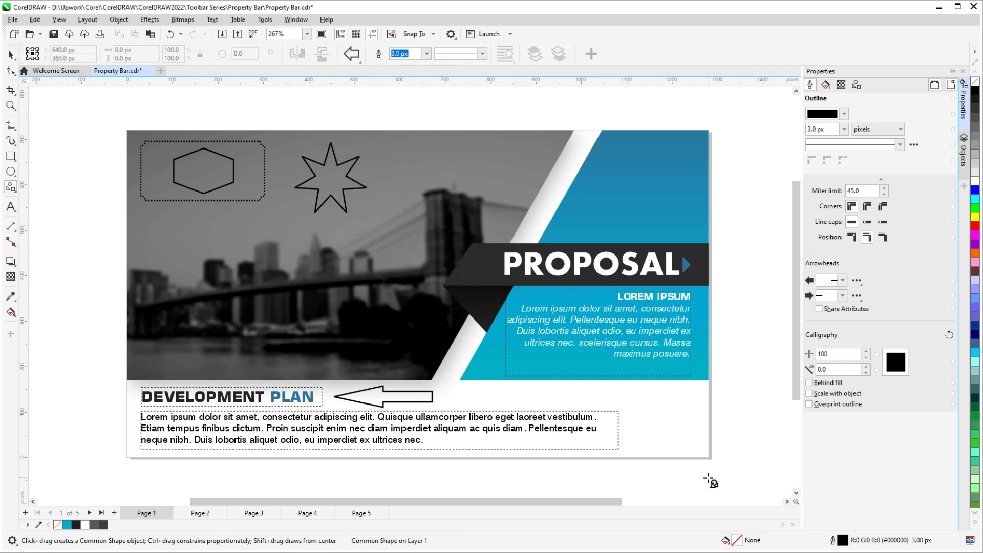
left_click(11, 206)
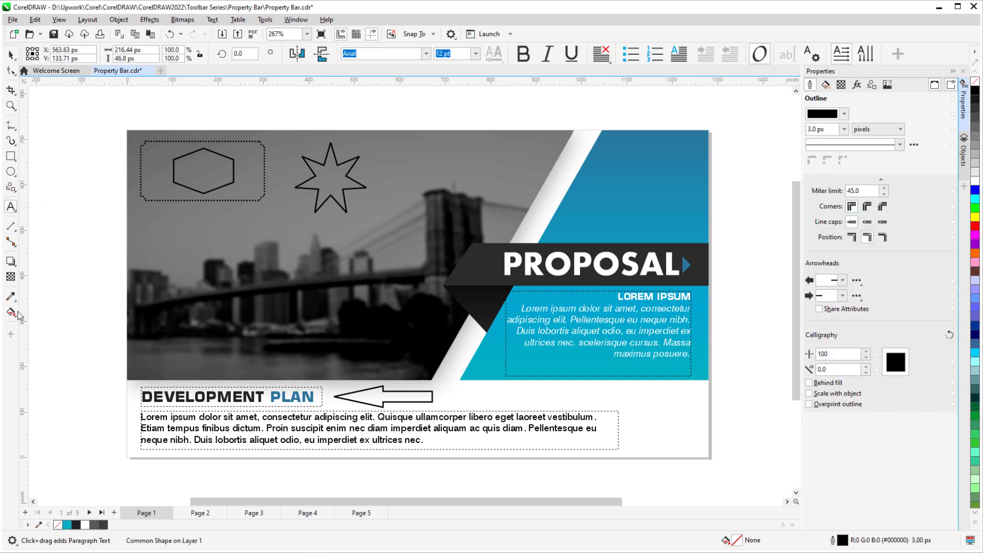
- Fill the arrow with the grey bitmap pattern using the Interactive Fill tool
key("g")
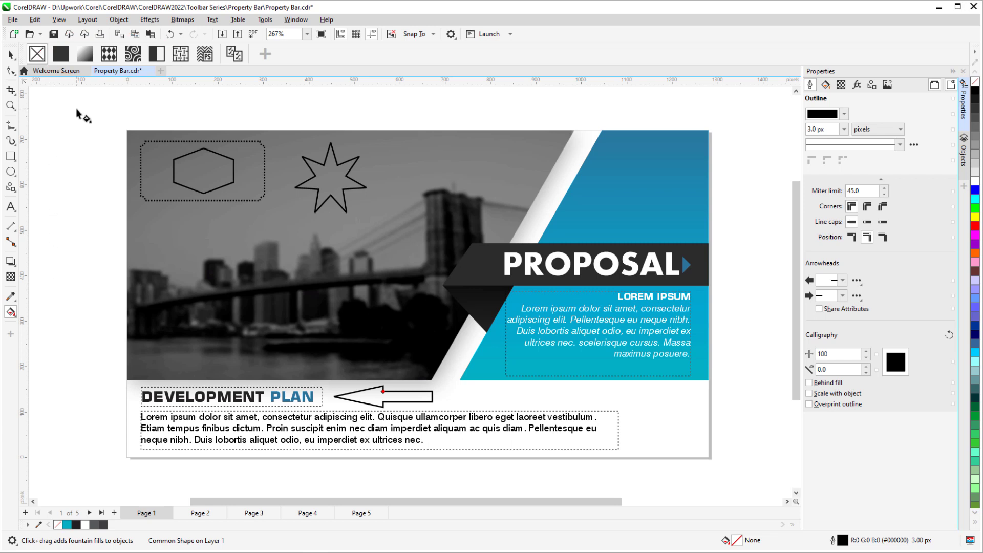
left_click(85, 54)
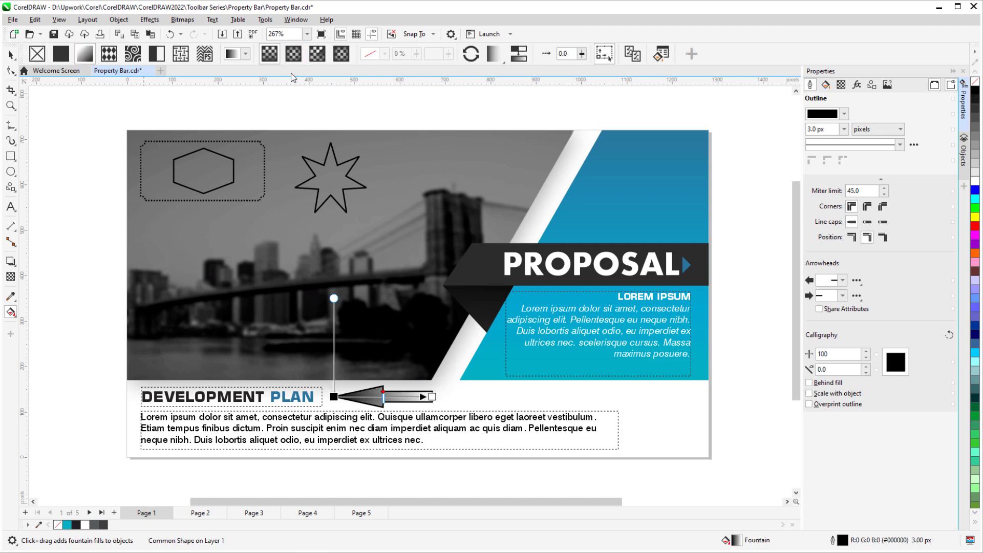
left_click(132, 53)
left_click(246, 53)
left_click(267, 127)
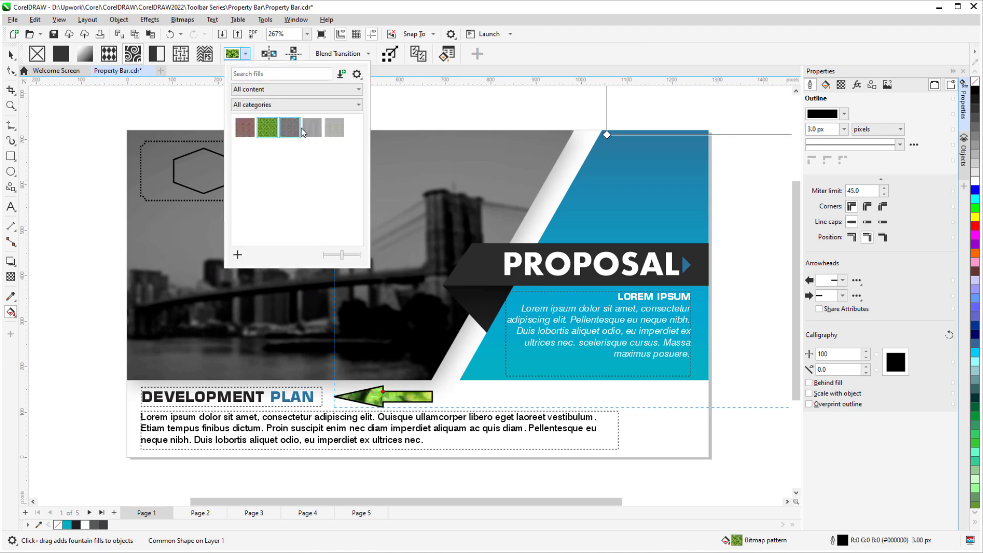
left_click(331, 133)
left_click(386, 118)
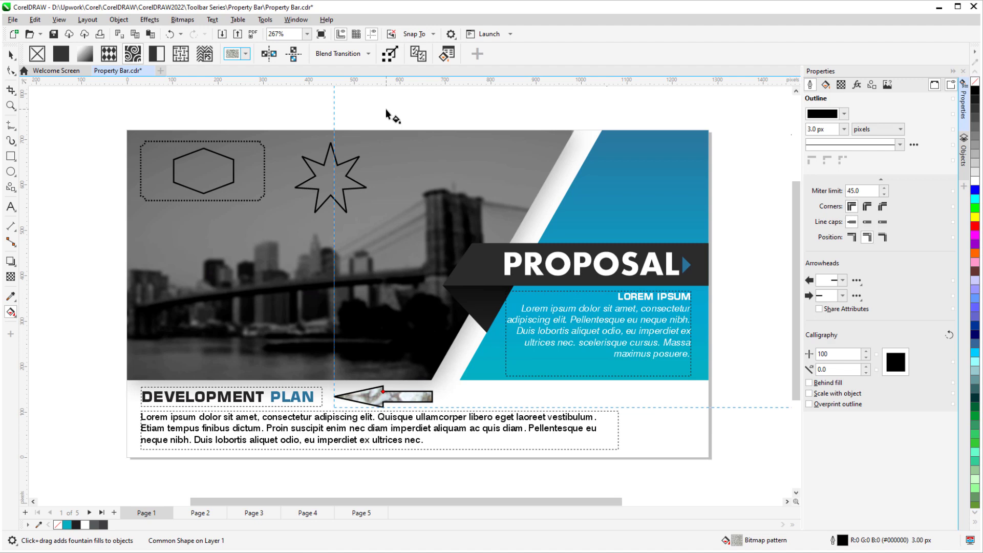
- Select the star and reduce its point count to five
left_click(10, 54)
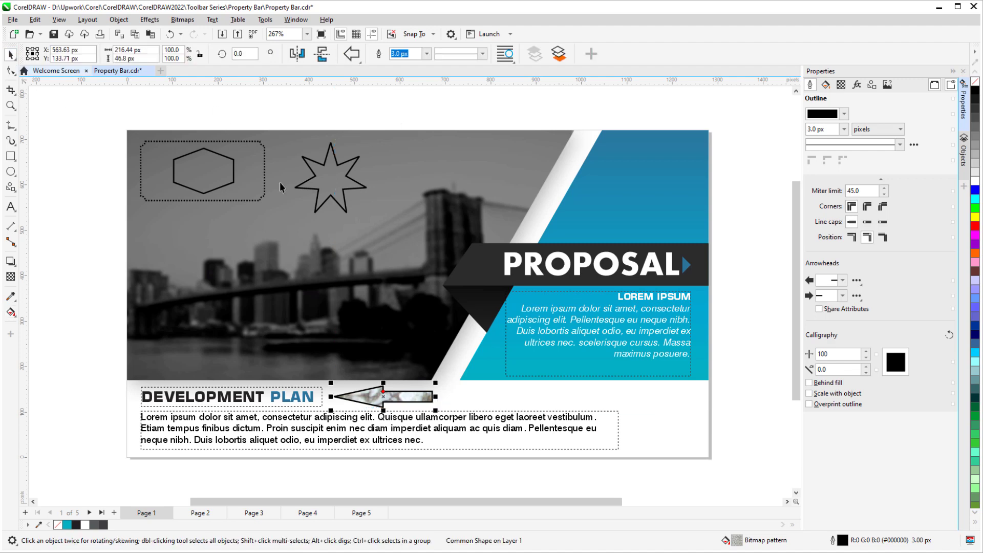
left_click(324, 164)
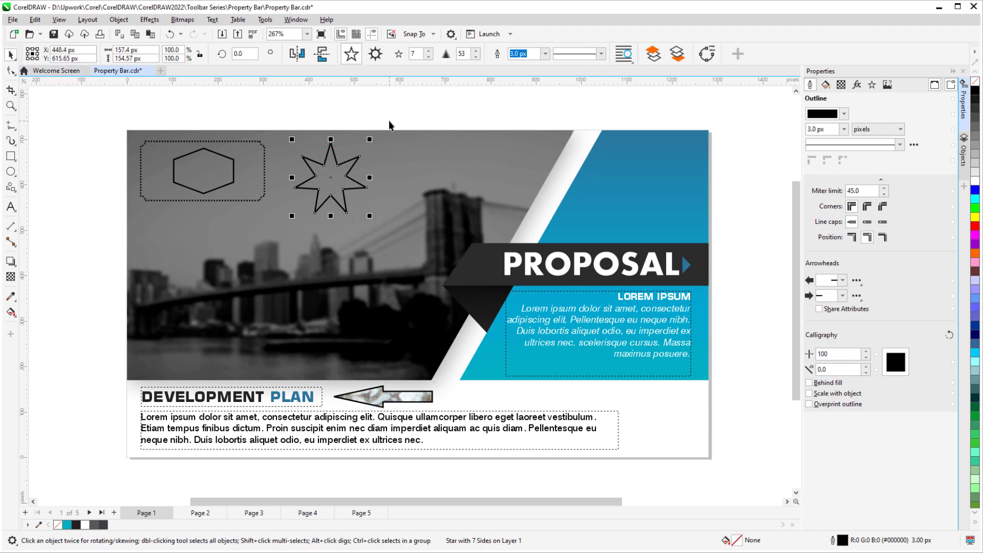
left_click(428, 57)
left_click(428, 57)
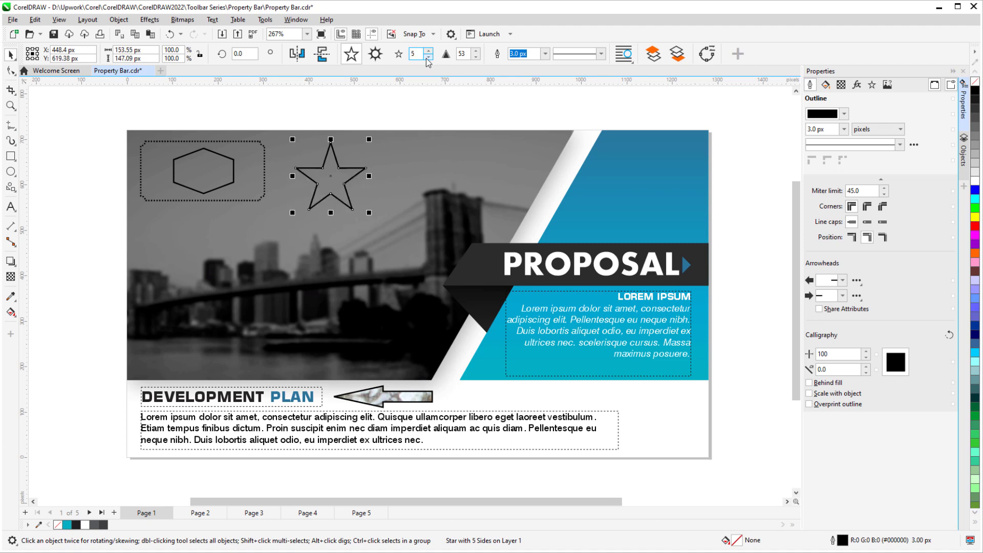
- Add the hexagon and dotted rectangle to the selection, then deselect everything to show the Custom 1,280 × 720 px page settings
left_click(233, 180, "shift")
left_click(155, 201, "shift")
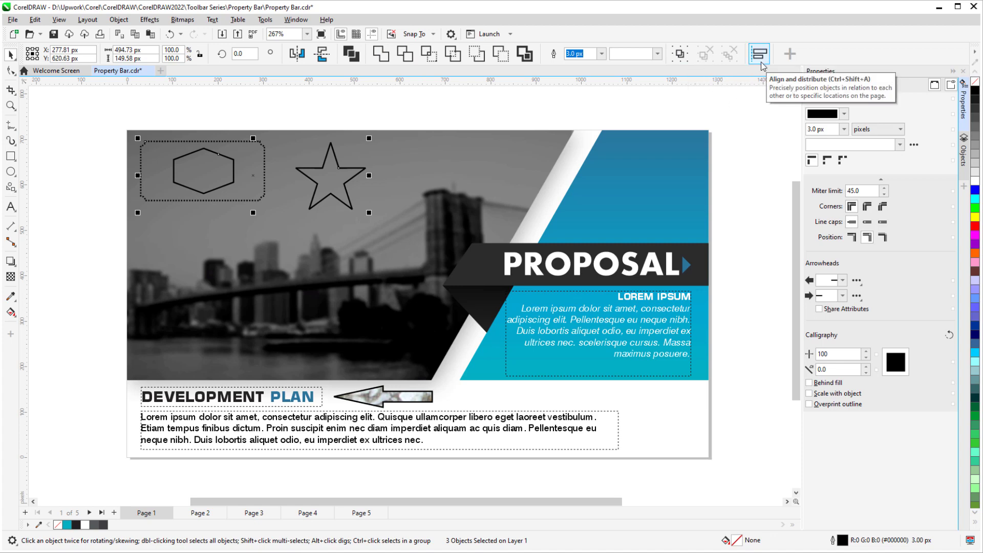
left_click(567, 100)
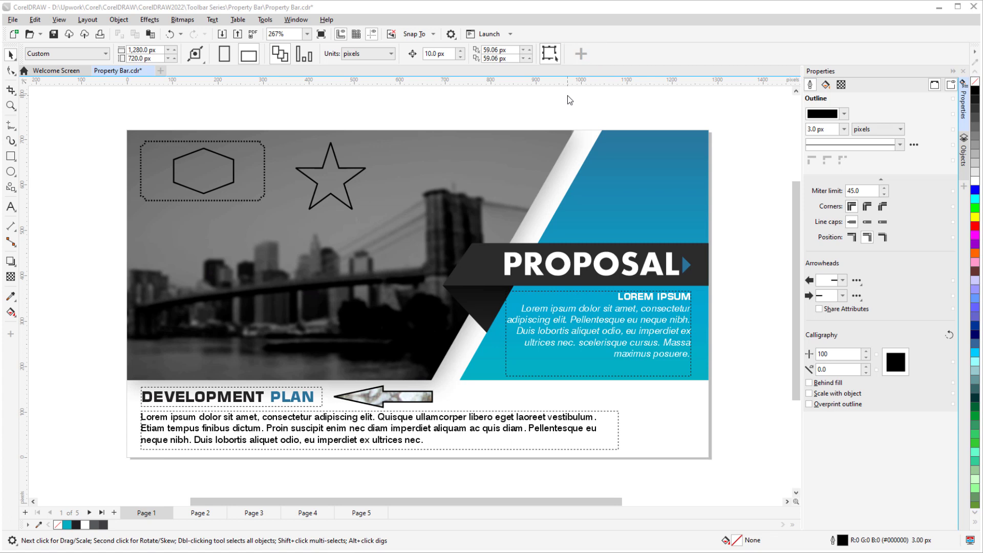
- Hide and then restore the paper type and page size items on the property bar
left_click(580, 53)
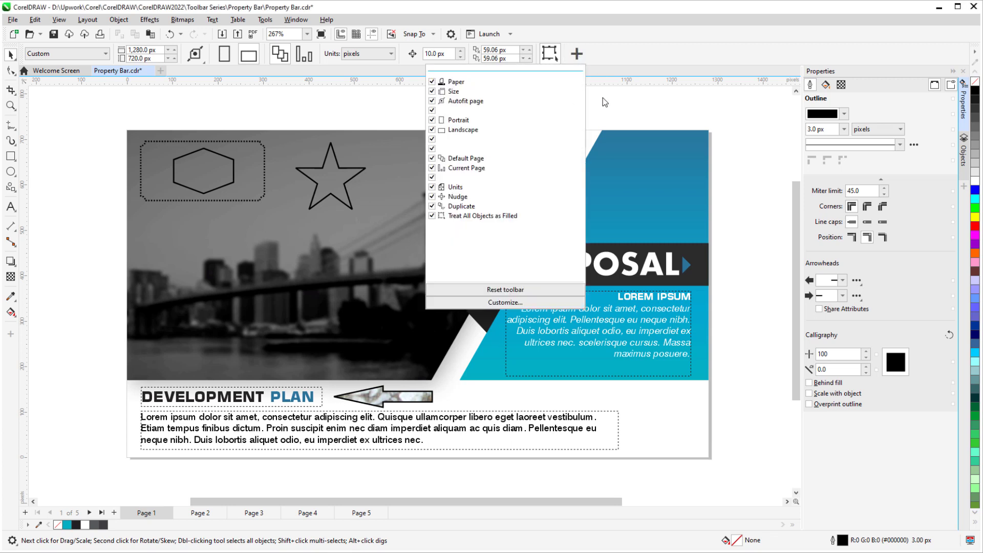
left_click(431, 82)
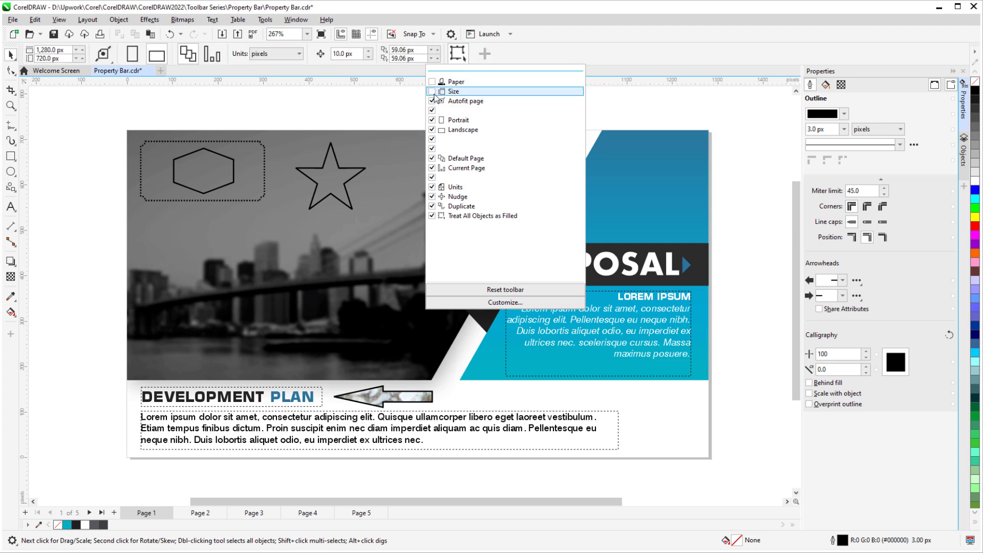
left_click(432, 92)
left_click(432, 82)
left_click(432, 91)
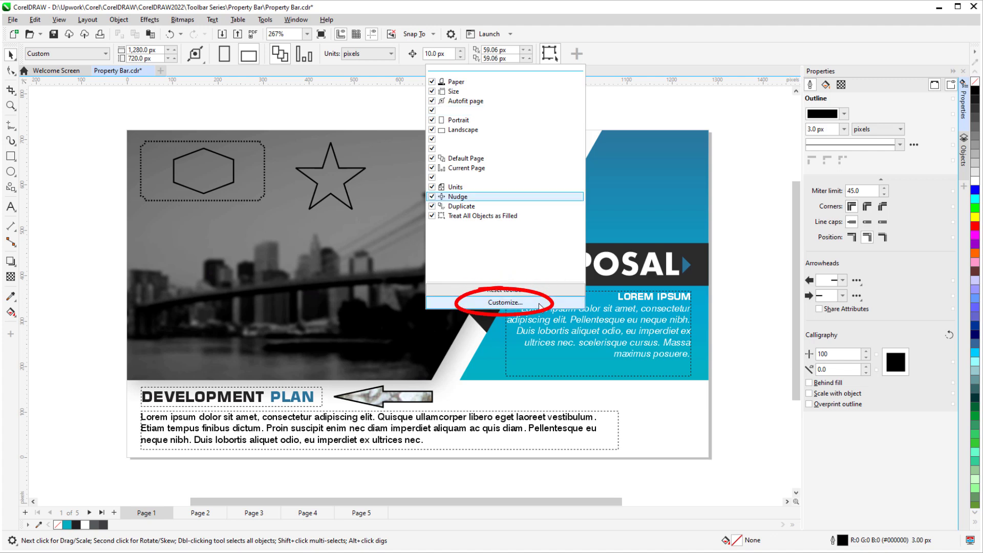
- Add the Acquire, Border and Grommet, and Check in/Check out document File commands to the property bar
left_click(504, 302)
left_click(493, 151)
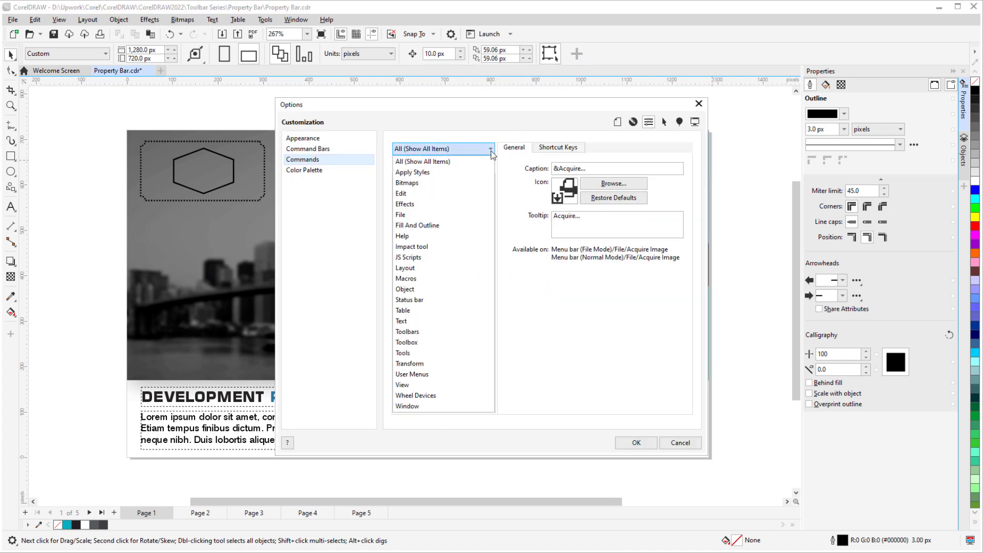
left_click(454, 215)
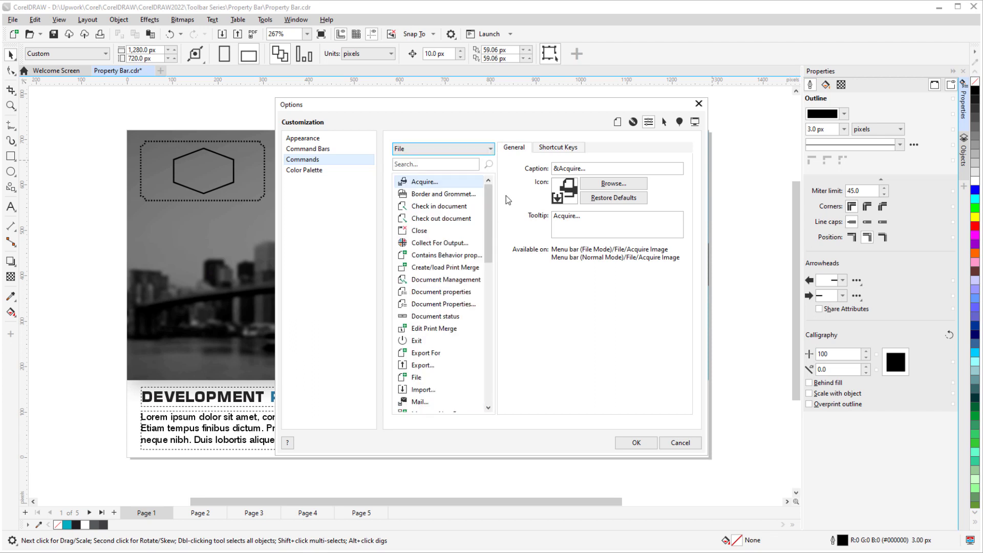
left_click_drag(425, 182, 592, 54)
left_click_drag(439, 206, 620, 54)
left_click_drag(441, 218, 735, 121)
left_click(637, 443)
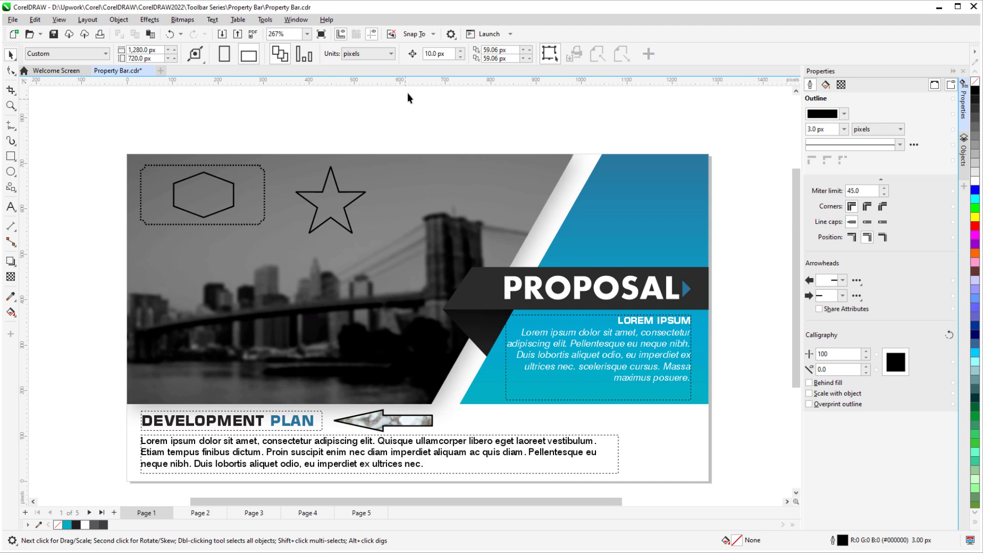
- Add a new empty flyout to the property bar
right_click(417, 61)
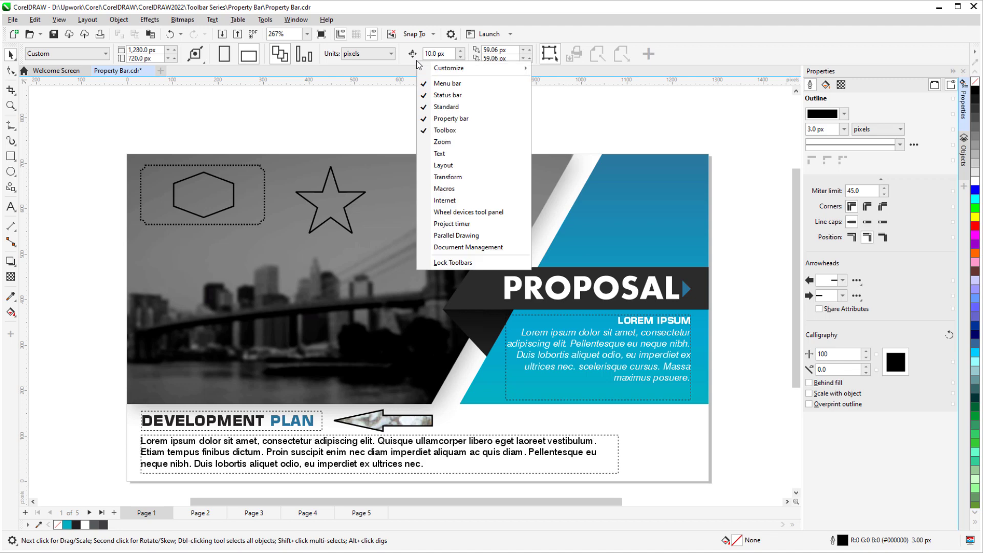
mouse_move(478, 66)
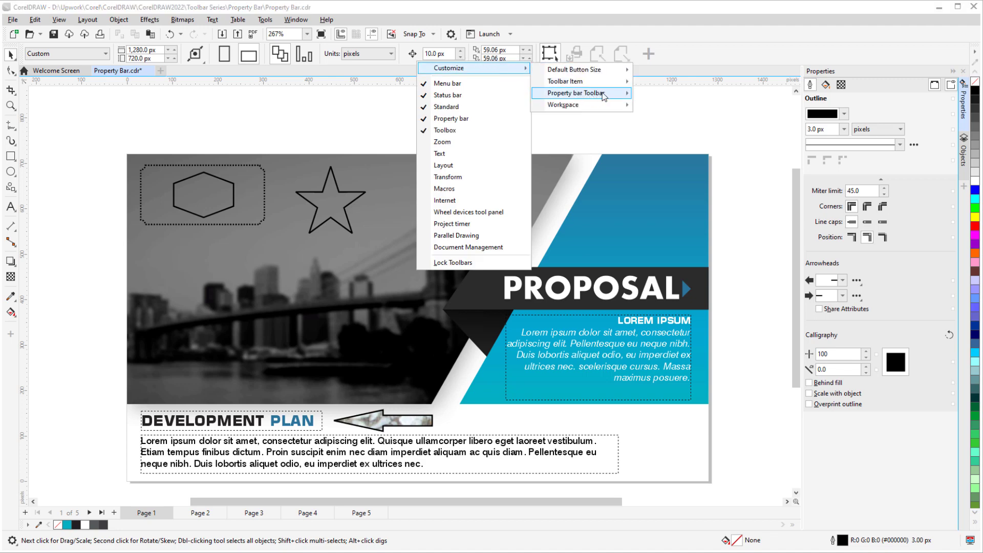
mouse_move(603, 96)
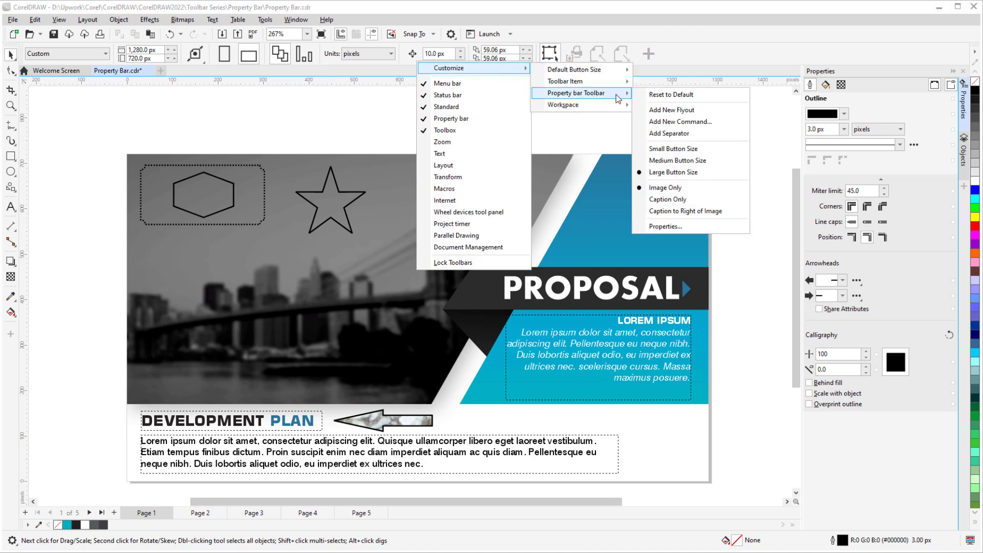
left_click(713, 109)
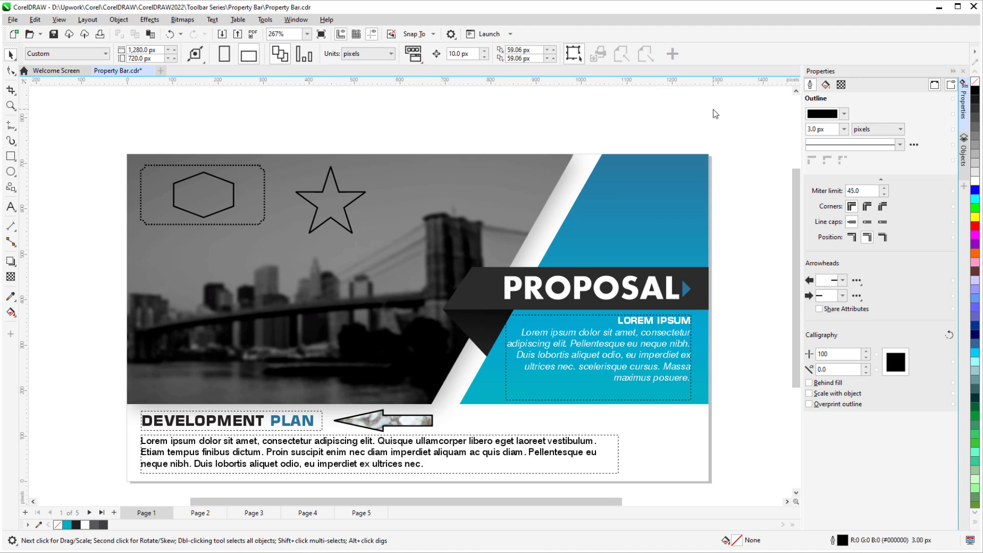
- Fill the new flyout with the Close, Export and Mail commands
left_click(674, 55)
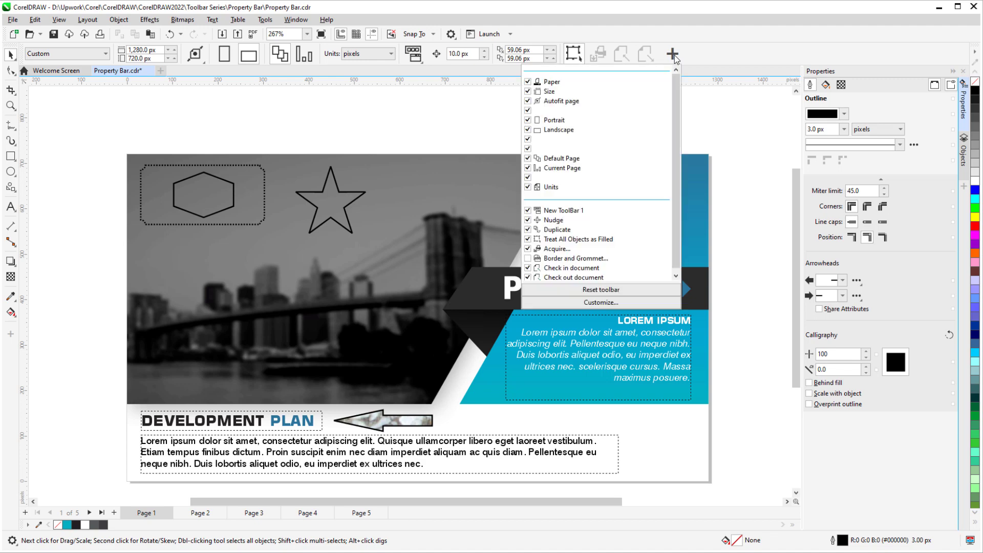
left_click(633, 306)
left_click(422, 231)
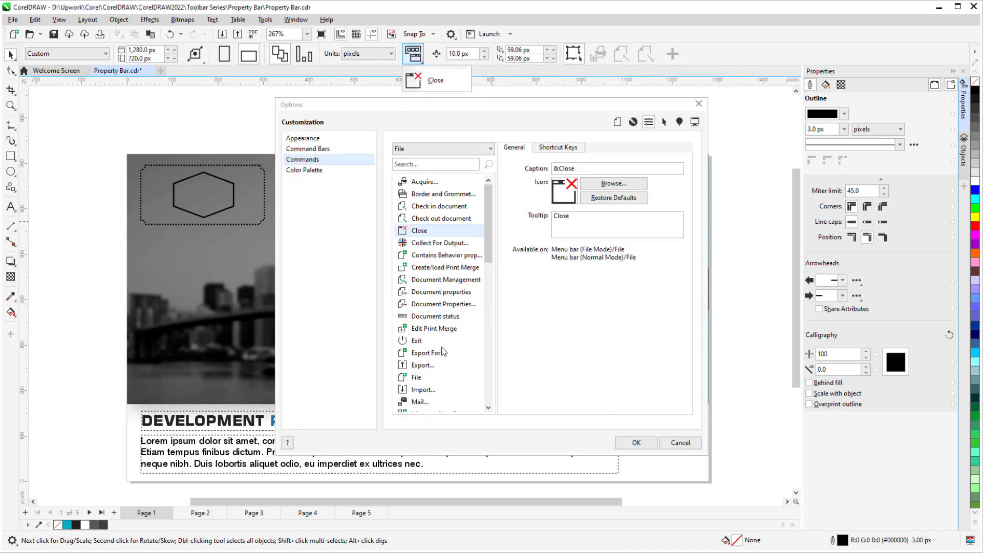
left_click_drag(440, 362, 435, 78)
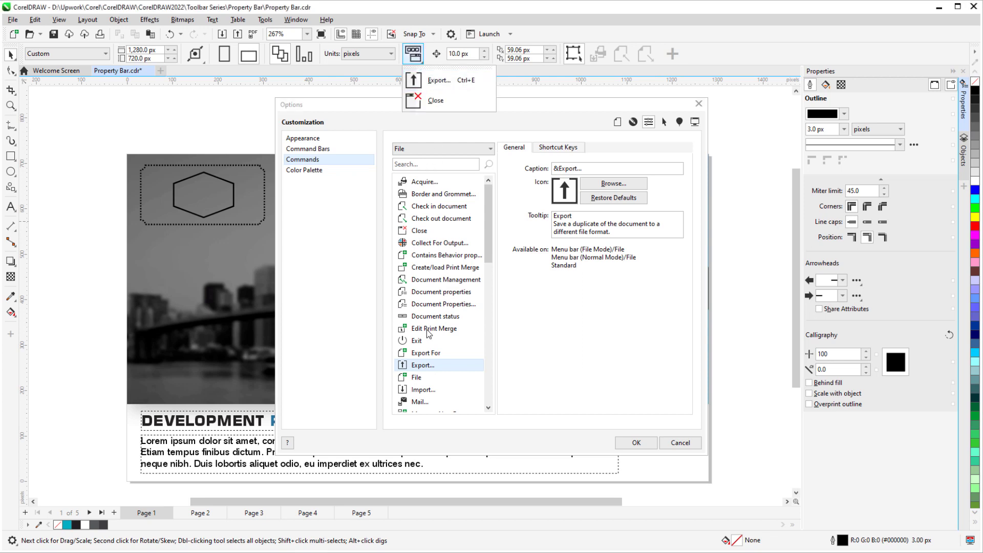
left_click(420, 401)
left_click_drag(420, 402, 435, 98)
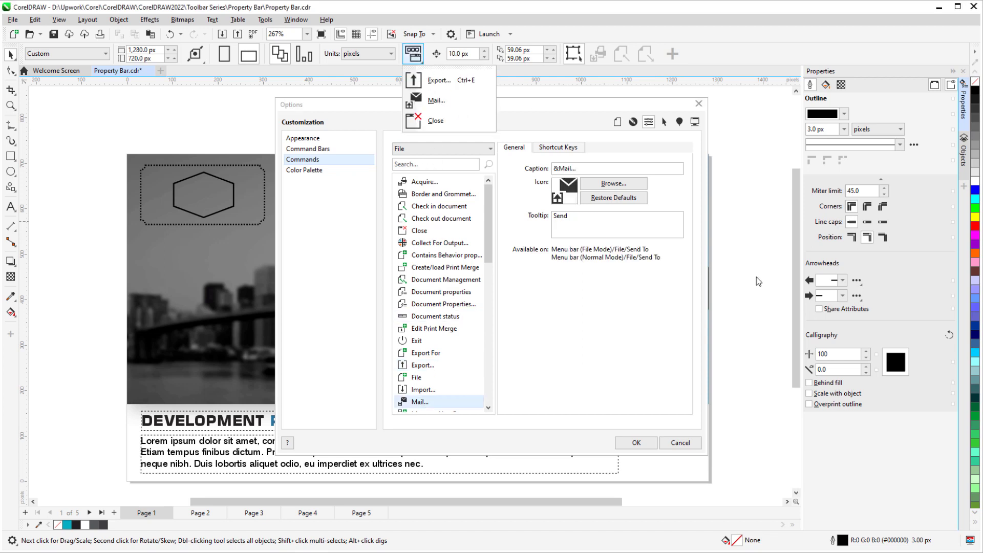
left_click(636, 442)
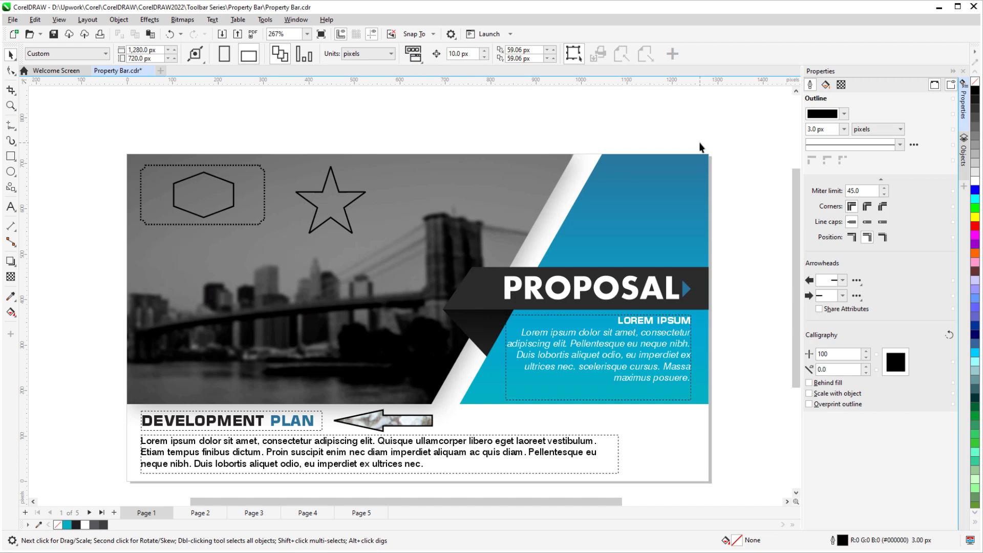
- Delete the new flyout from the property bar
right_click(413, 56)
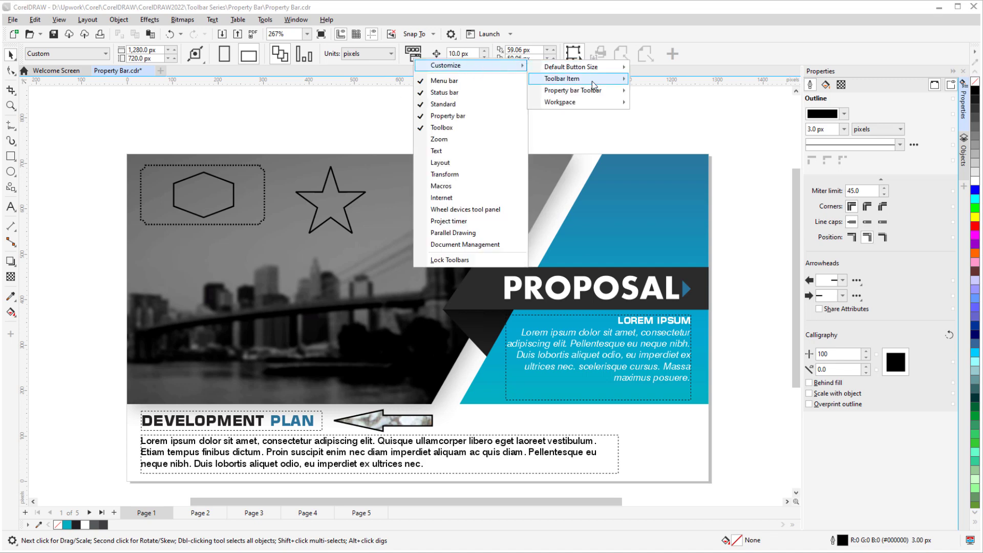
mouse_move(592, 81)
left_click(673, 80)
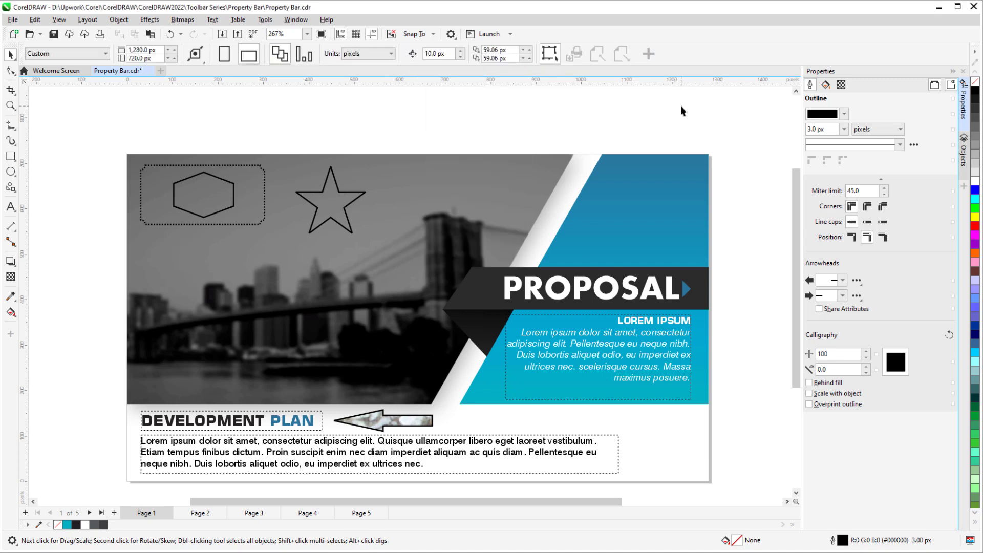
- Change the property bar button size from Large to Medium
right_click(406, 61)
mouse_move(465, 66)
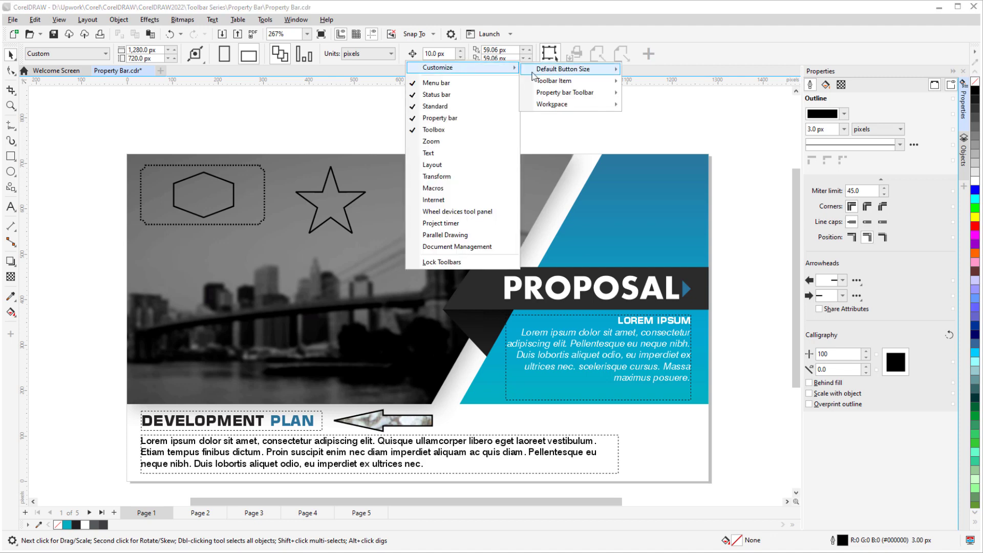
mouse_move(601, 95)
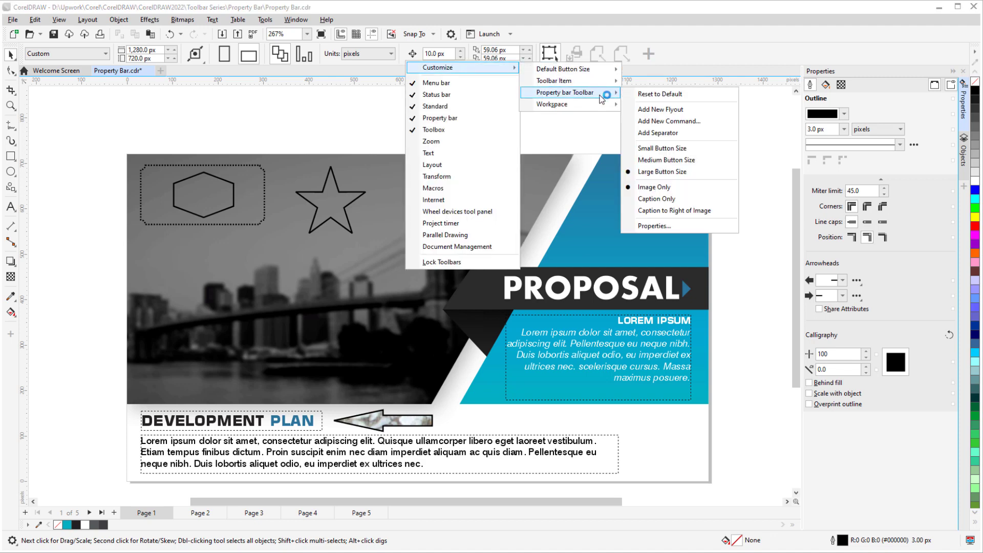
left_click(701, 226)
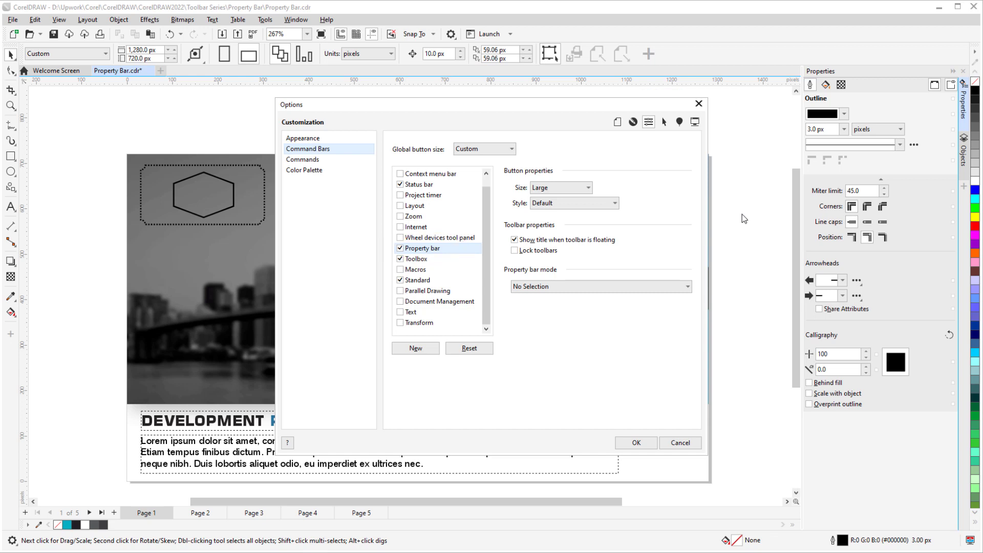
left_click(586, 188)
left_click(576, 205)
left_click(634, 443)
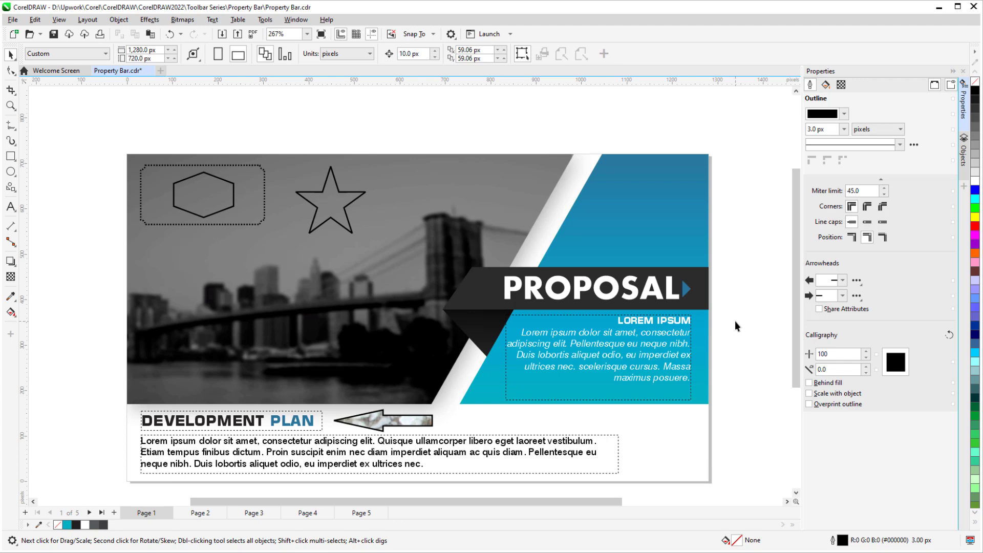